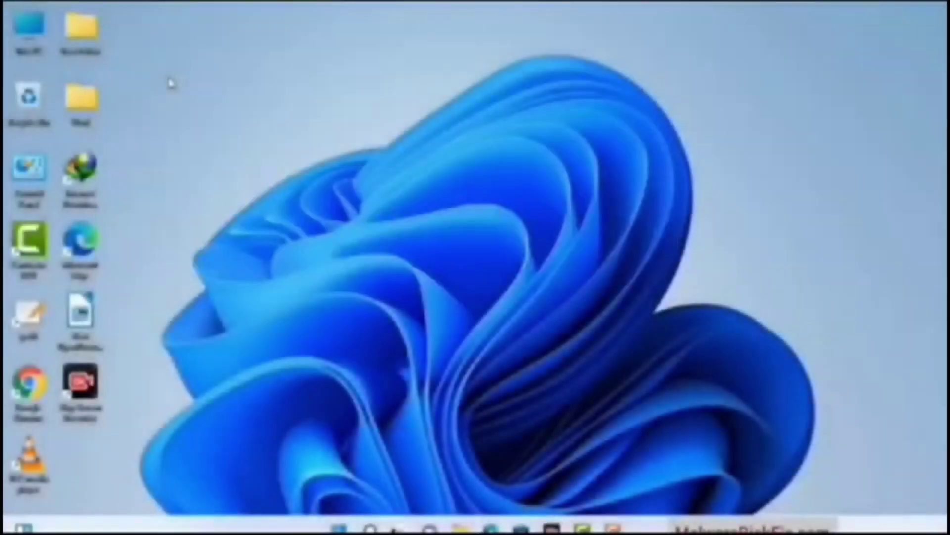
Open System Configuration by running msconfig from the Run dialog.
key("super+r")
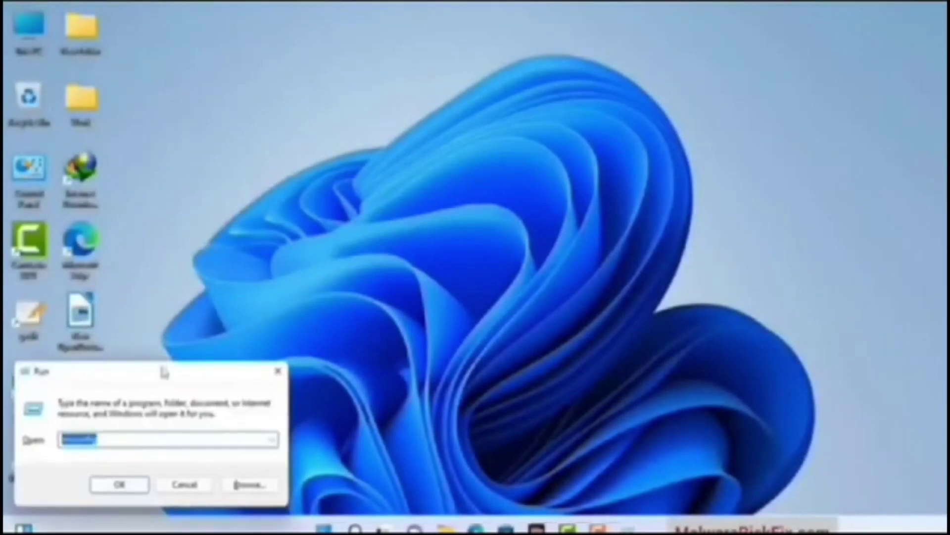
left_click_drag(164, 372, 419, 122)
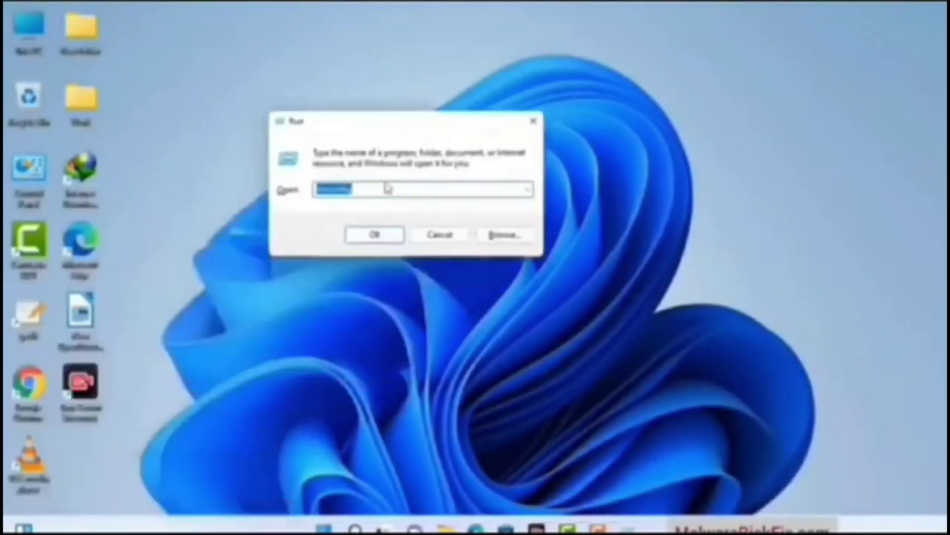
type("msconfig")
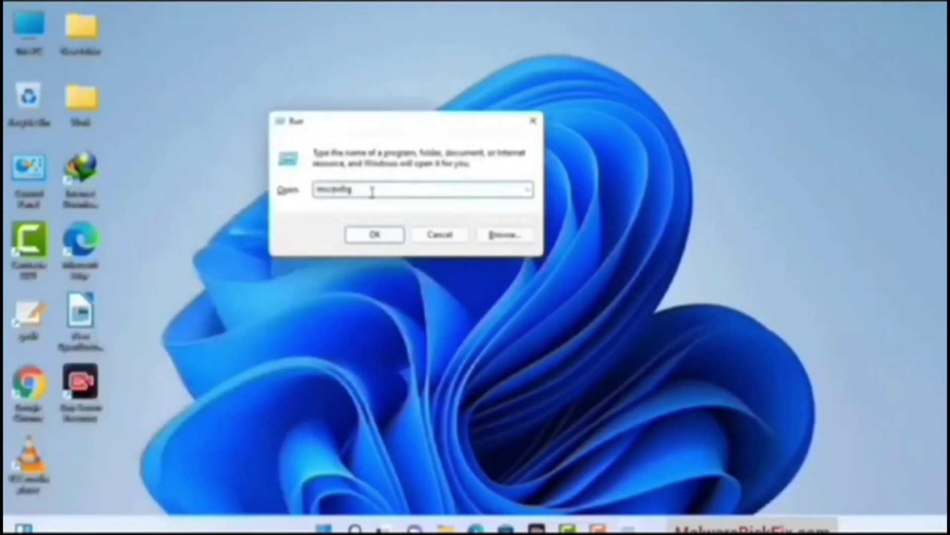
left_click(369, 240)
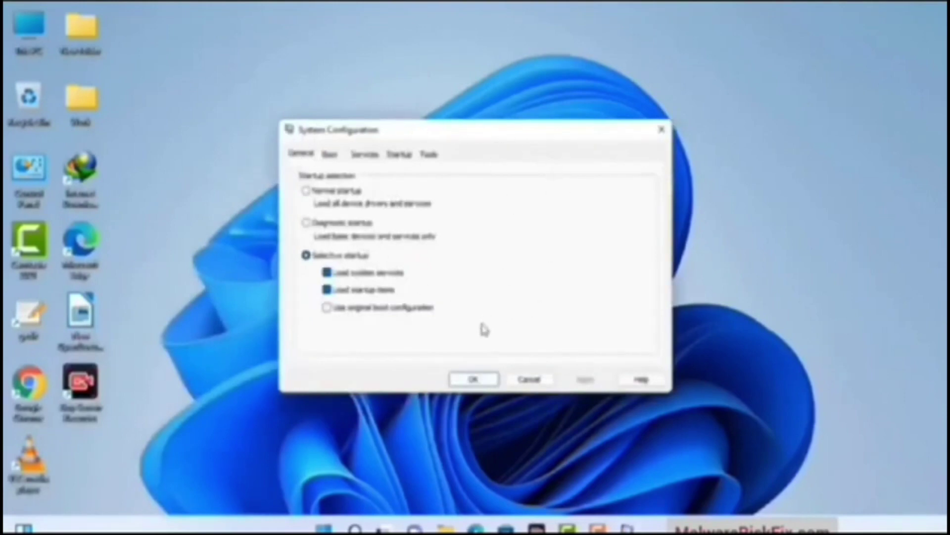
Enable Safe boot with the Network option in the boot settings and apply the change.
left_click(330, 155)
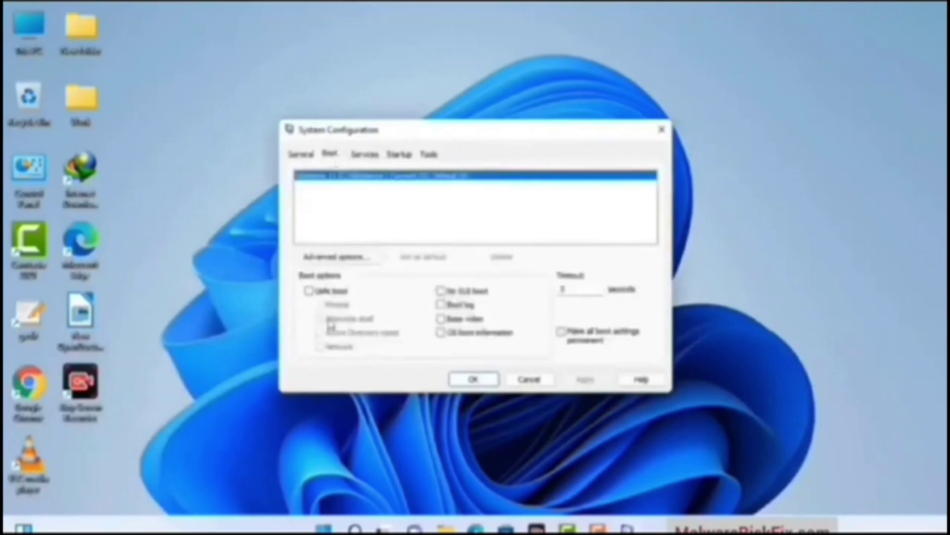
left_click(308, 292)
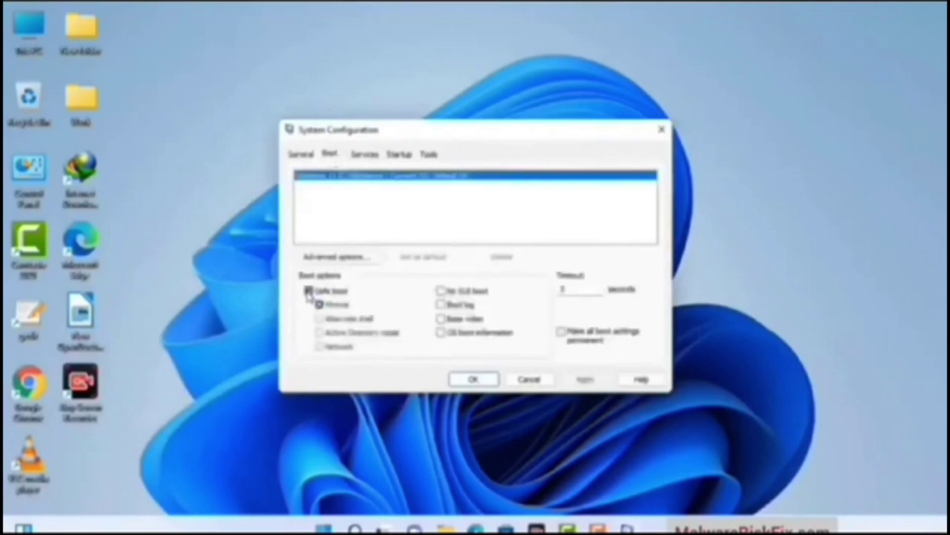
left_click(340, 348)
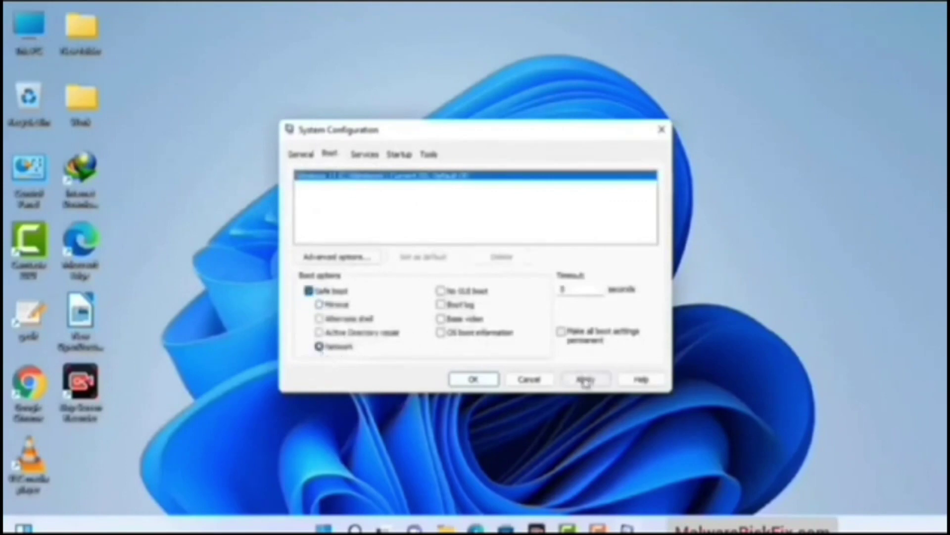
left_click(585, 380)
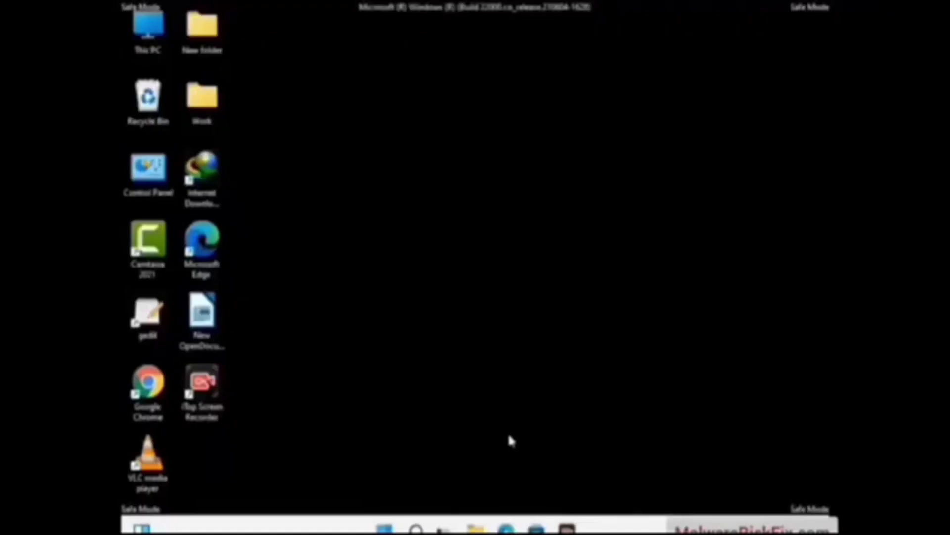
Set File Explorer Options in Control Panel to show hidden files, folders, and drives, apply it, and close Control Panel.
double_click(149, 189)
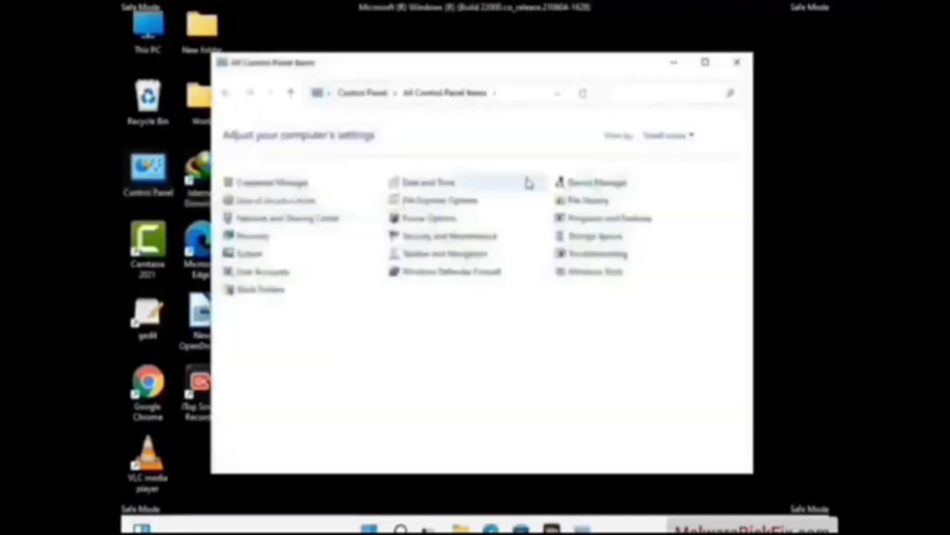
left_click(459, 207)
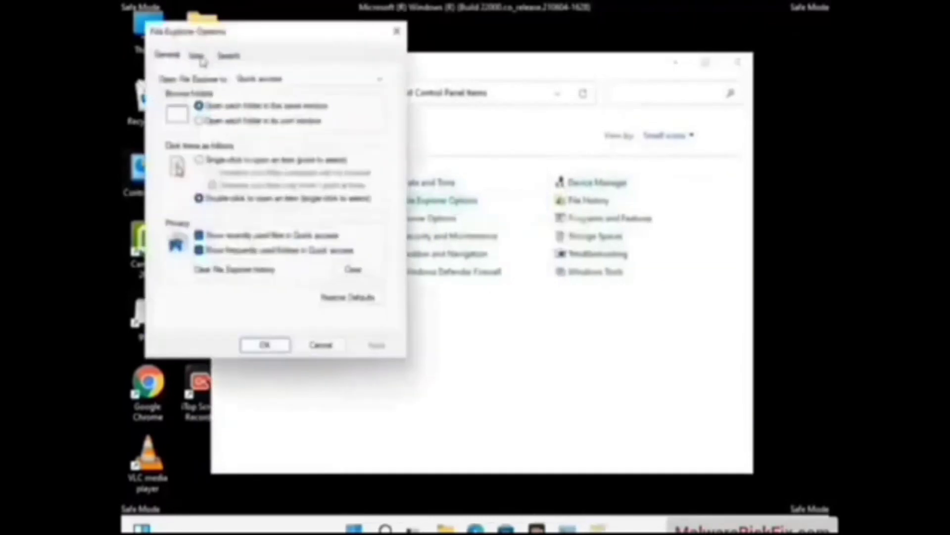
left_click(198, 57)
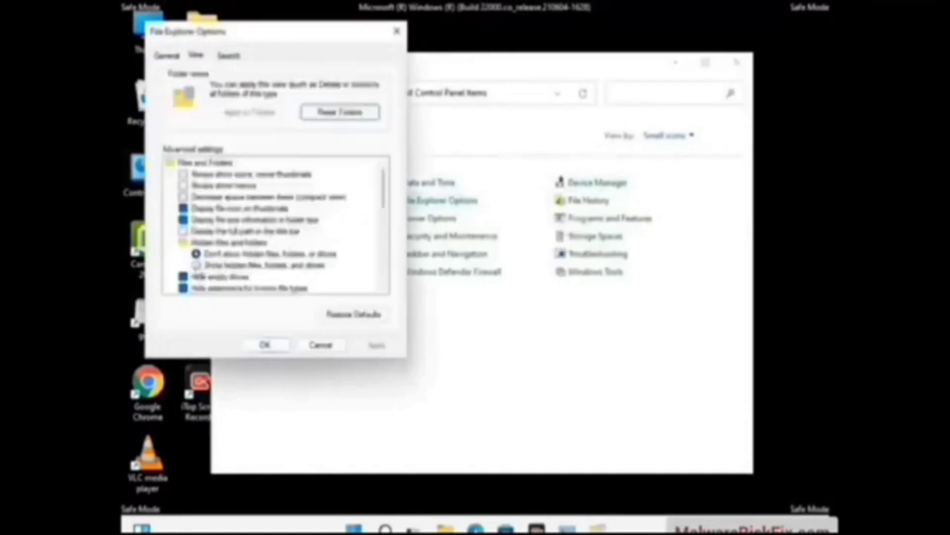
left_click(277, 266)
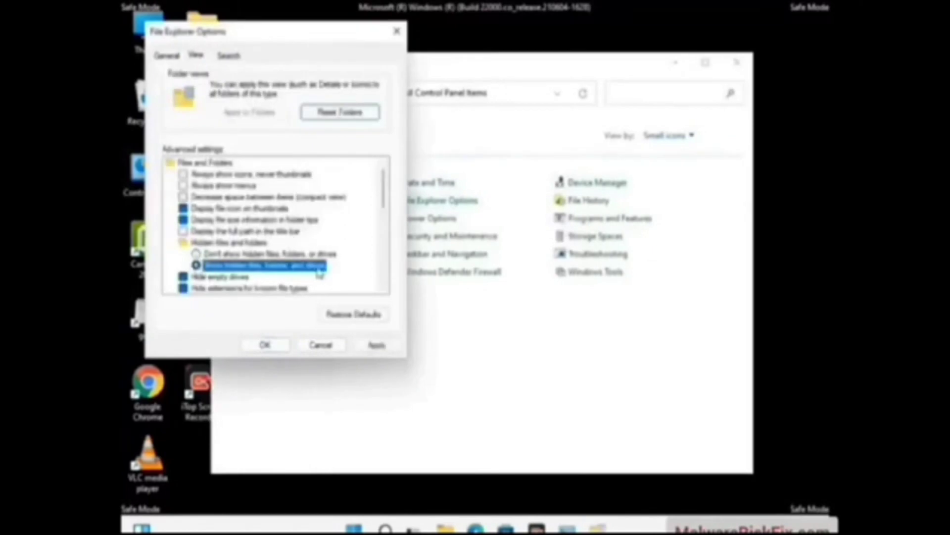
left_click(376, 345)
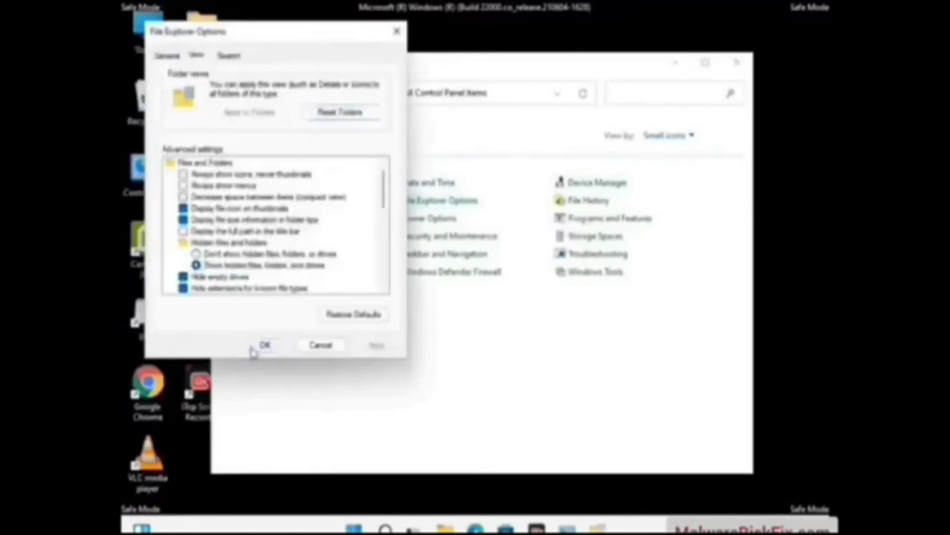
left_click(262, 345)
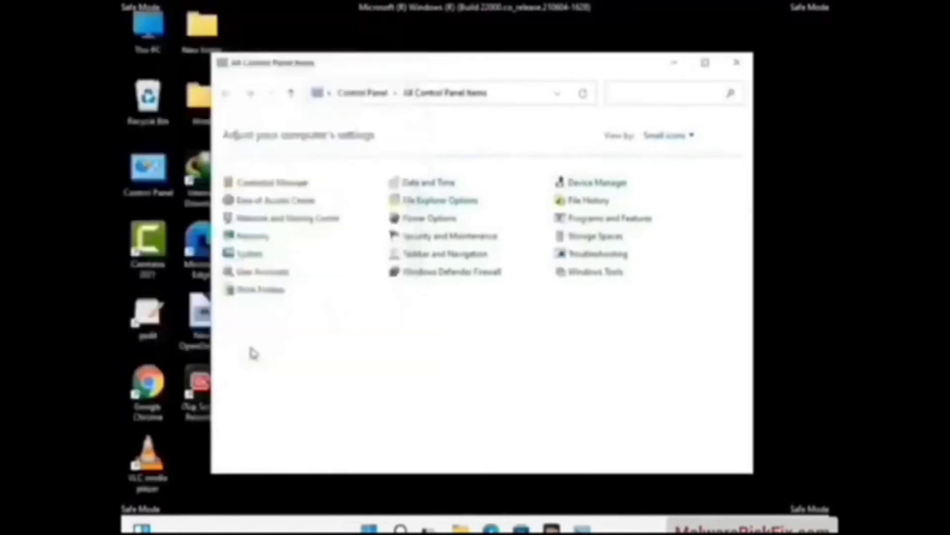
left_click(736, 71)
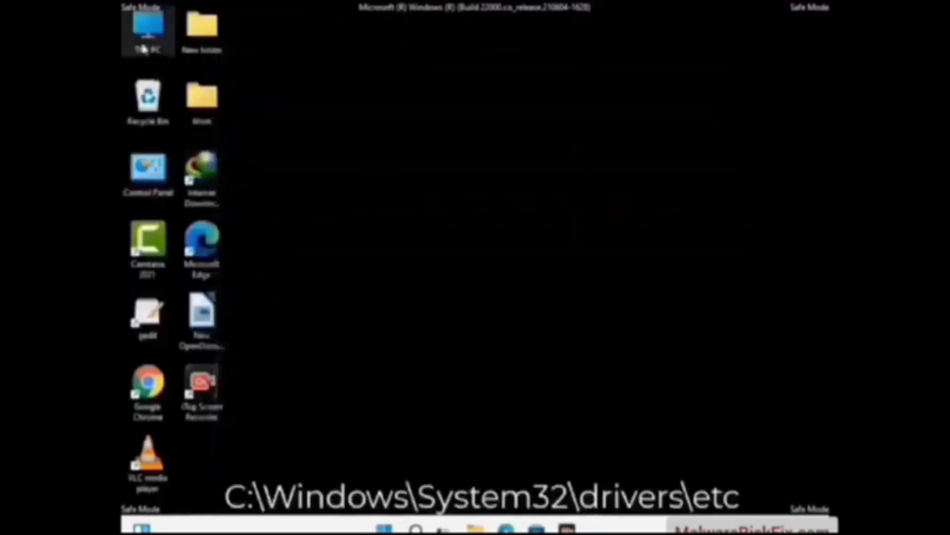
Open the folder C:\Windows\System32\drivers\etc in File Explorer, starting from This PC.
double_click(143, 48)
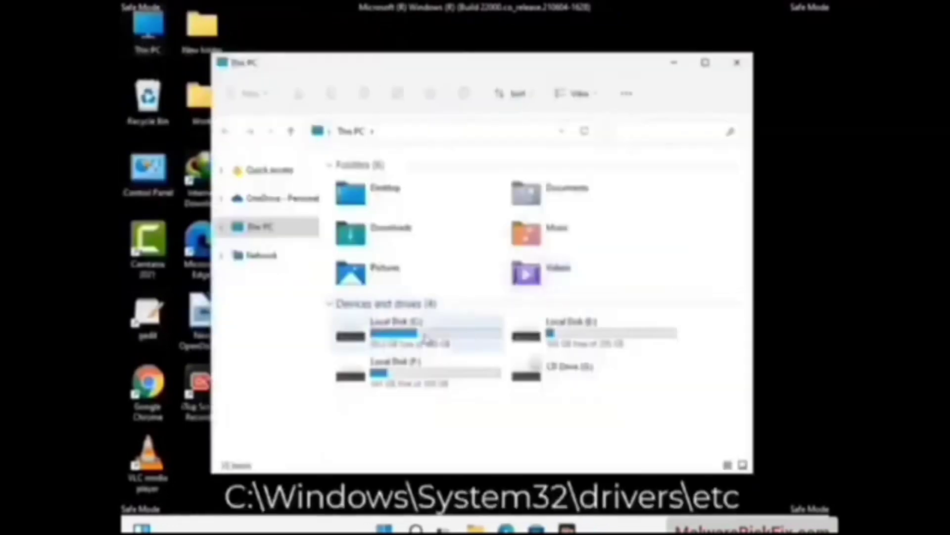
left_click(417, 336)
double_click(417, 336)
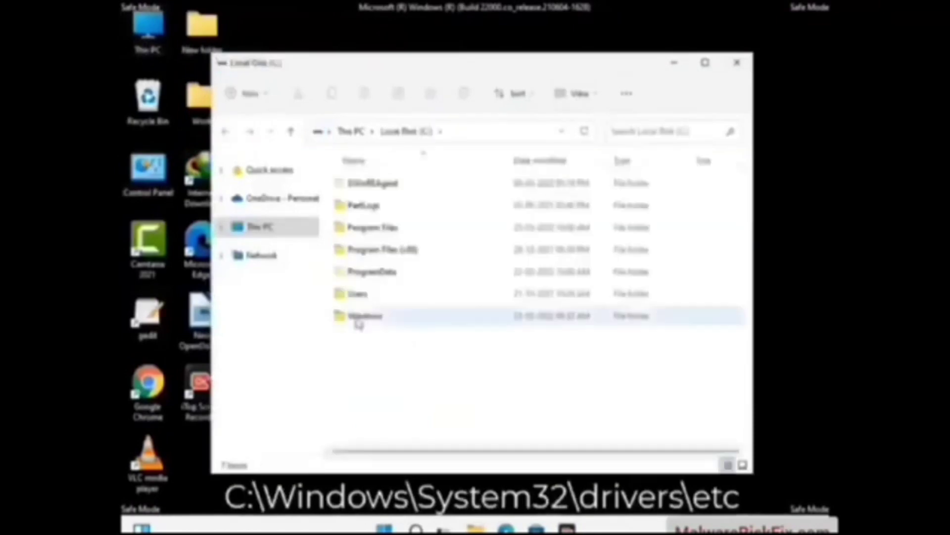
double_click(359, 323)
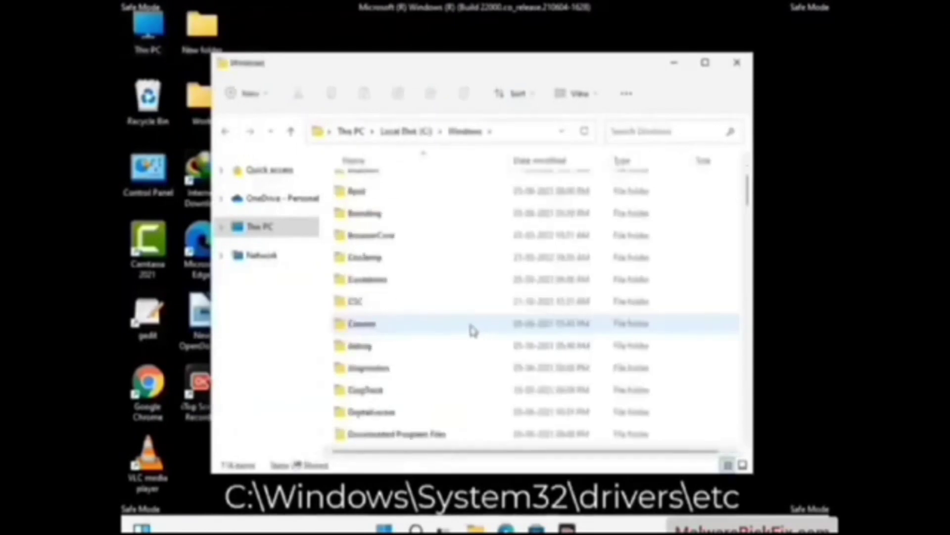
scroll(471, 329, "down", 6)
scroll(471, 330, "down", 13)
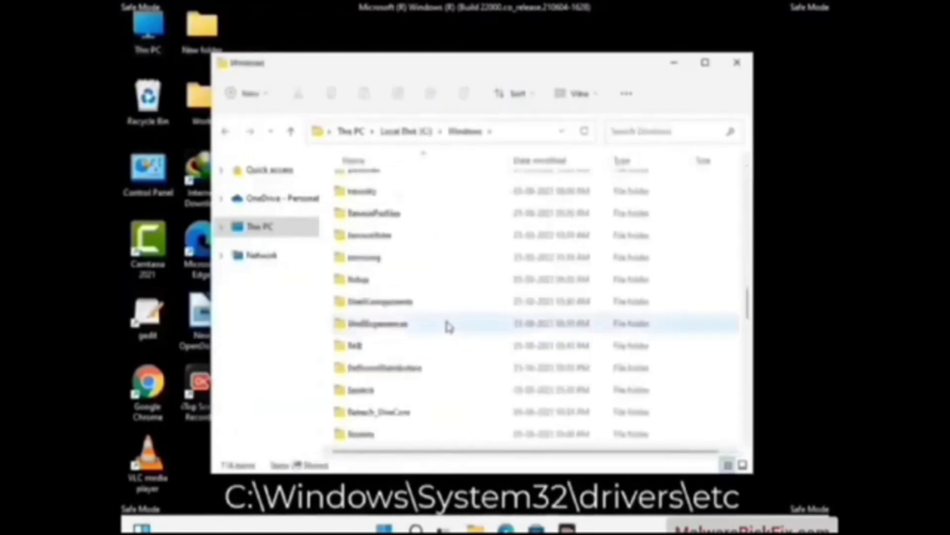
scroll(425, 377, "down", 1)
double_click(361, 320)
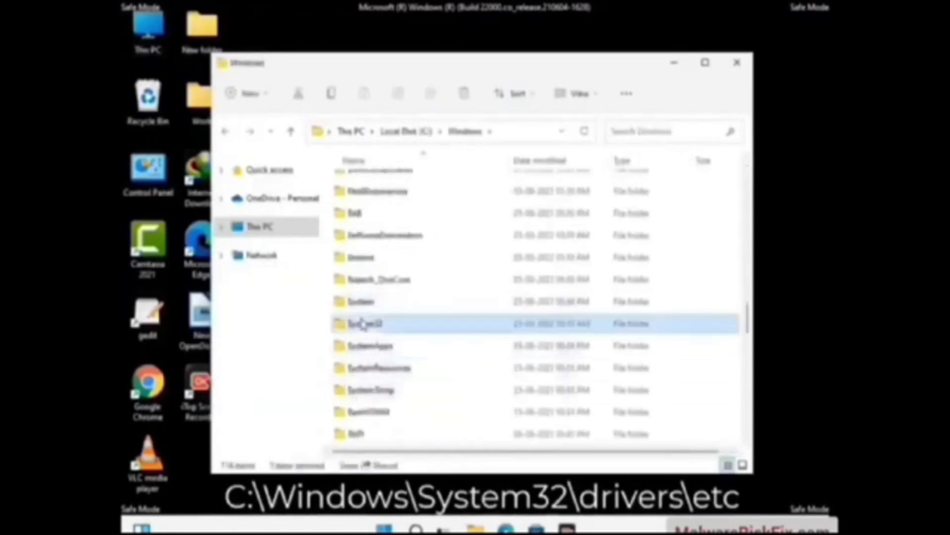
scroll(408, 323, "down", 7)
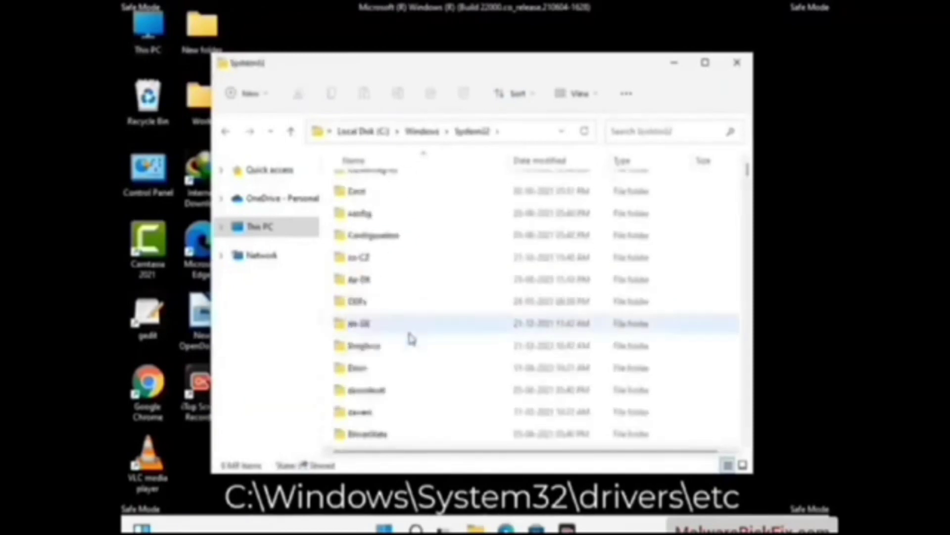
double_click(368, 416)
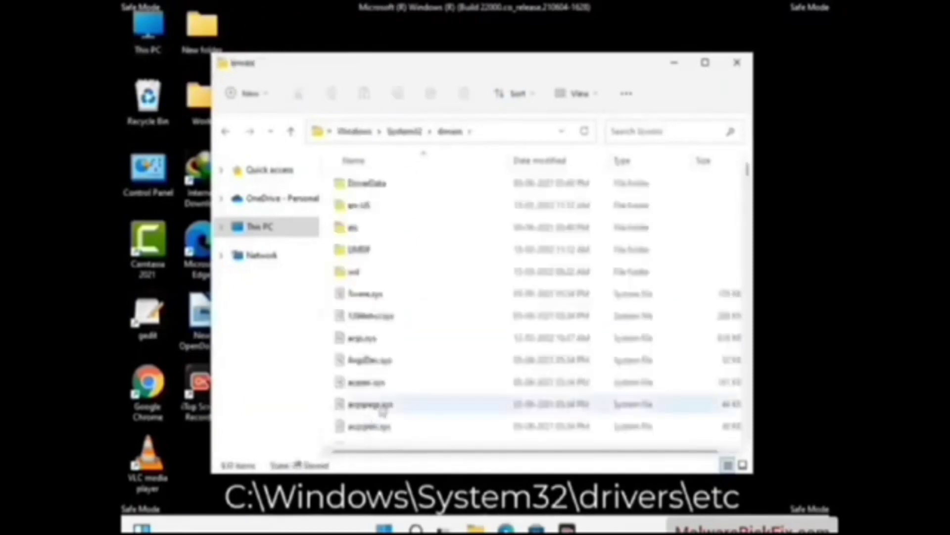
double_click(353, 227)
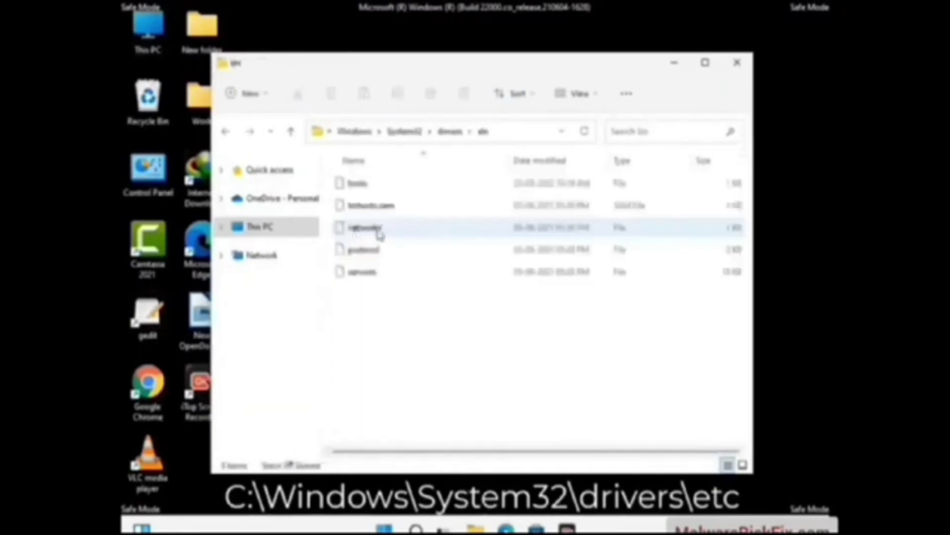
Open the hosts file from the etc folder in Notepad.
left_click(366, 192)
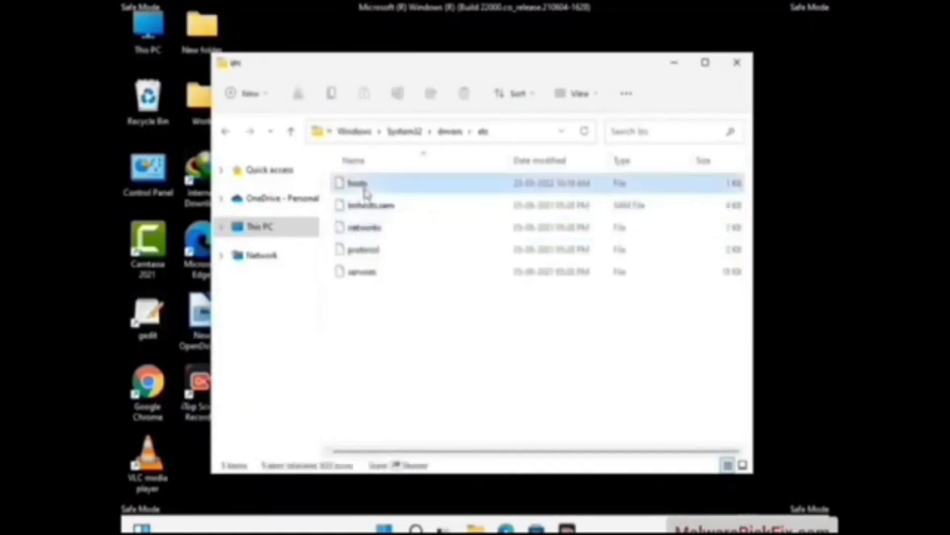
double_click(362, 187)
left_click(424, 198)
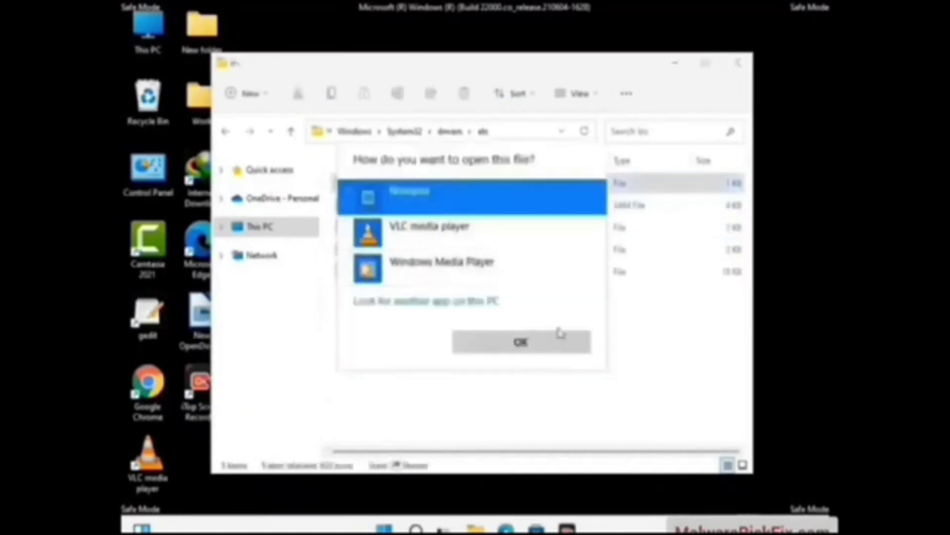
left_click(521, 341)
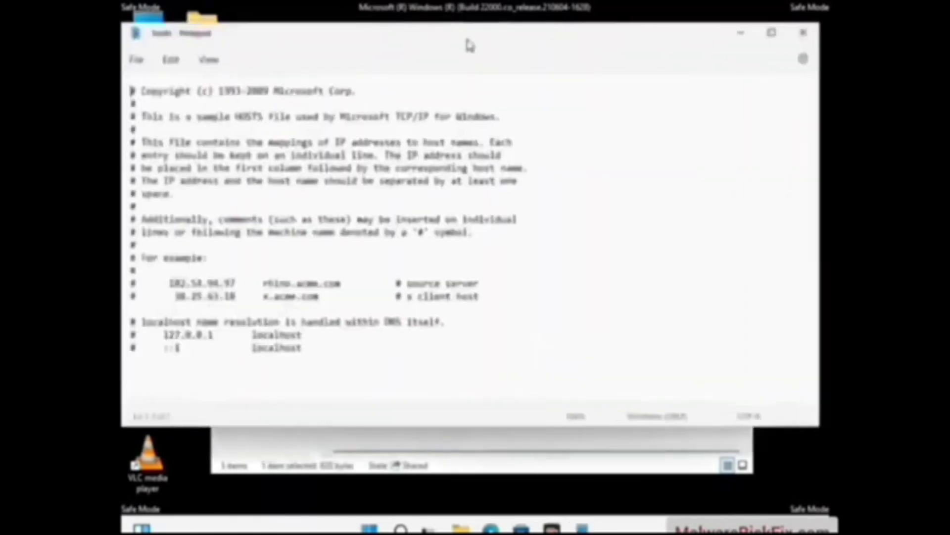
Add two line breaks after the last localhost line of the hosts file and save the file.
left_click_drag(469, 42, 504, 48)
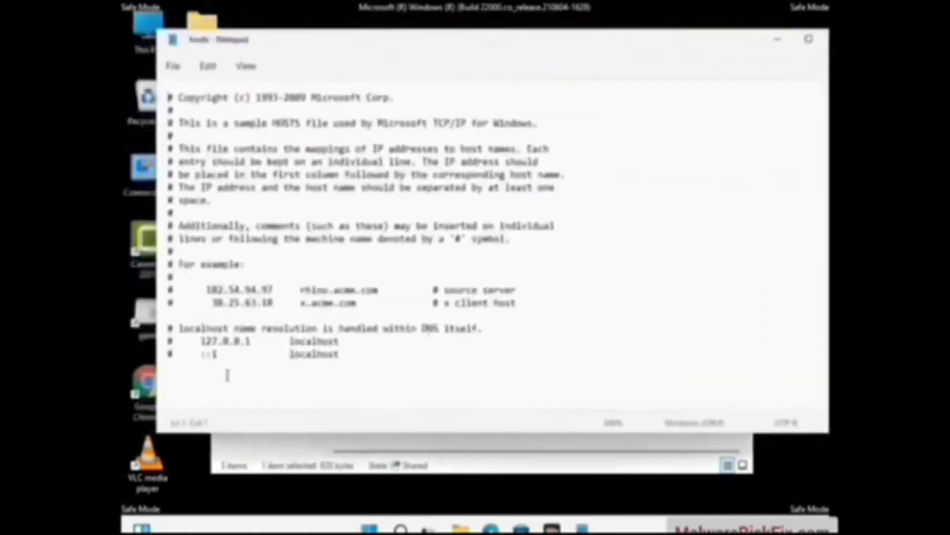
left_click(357, 358)
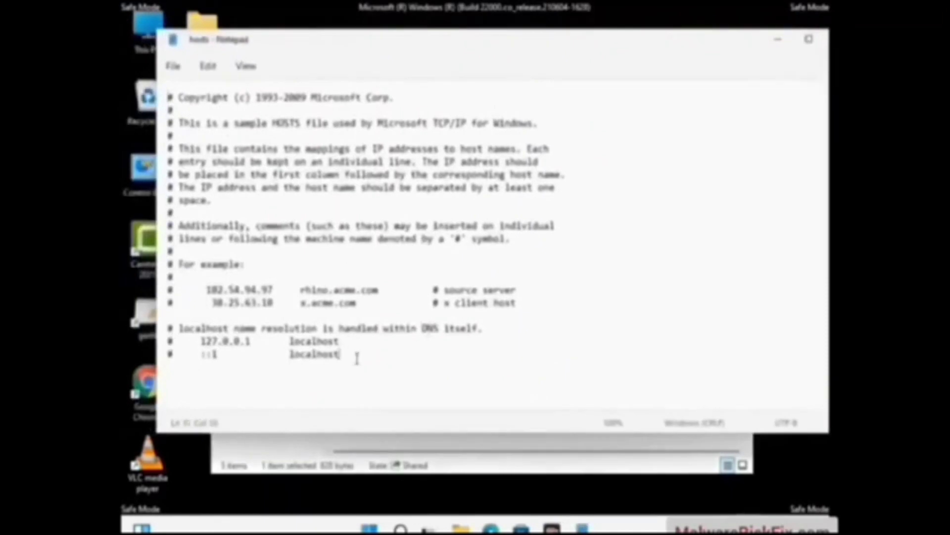
key("Return")
key("Return")
scroll(200, 213, "down", 1)
left_click(173, 66)
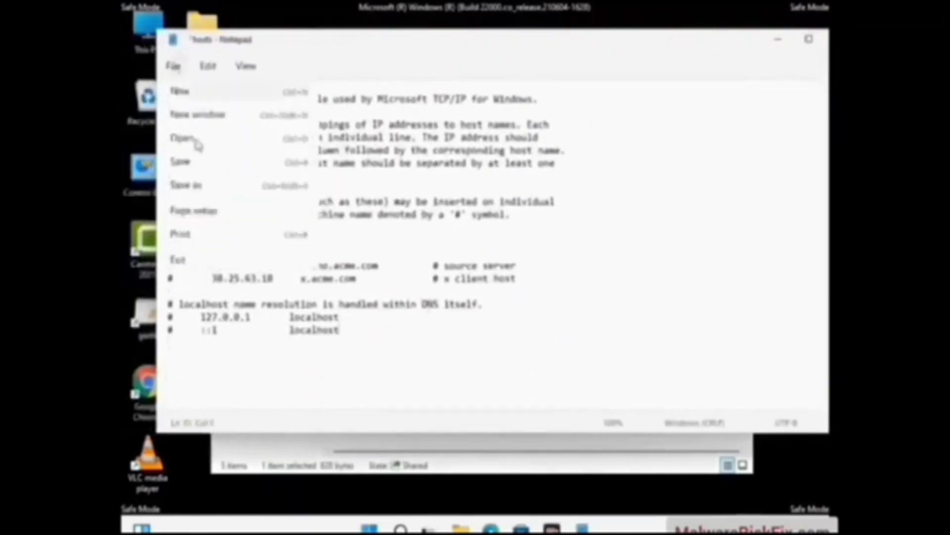
left_click(180, 163)
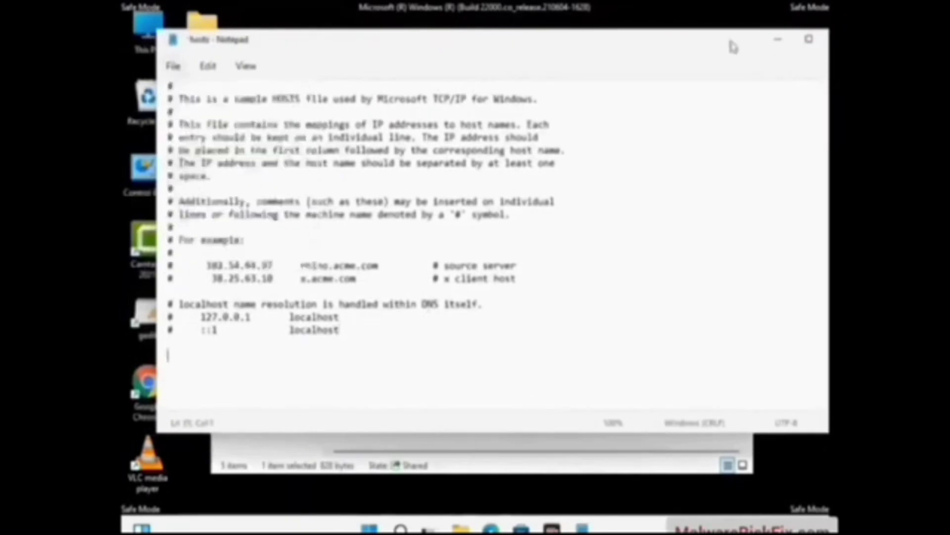
Close the hosts file in Notepad and the etc folder window.
left_click_drag(716, 45, 609, 47)
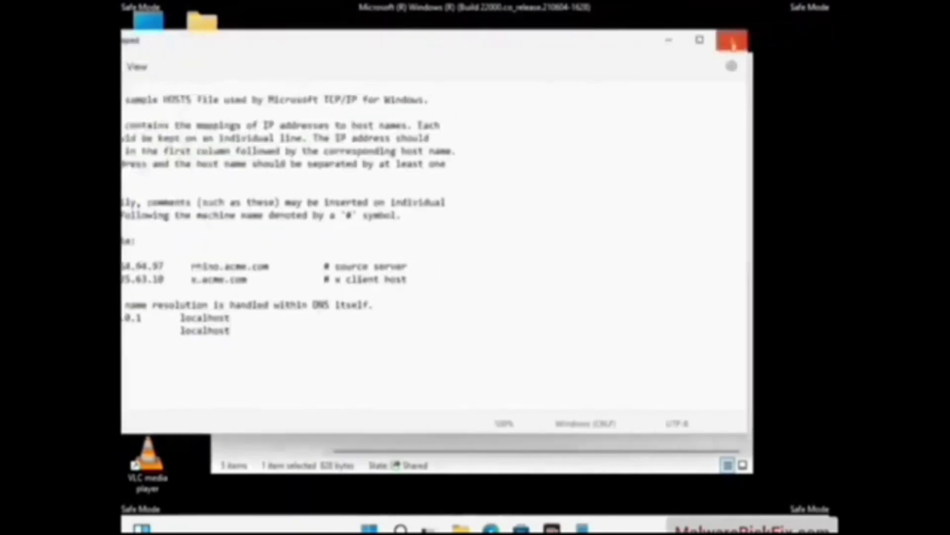
left_click(731, 38)
left_click(740, 61)
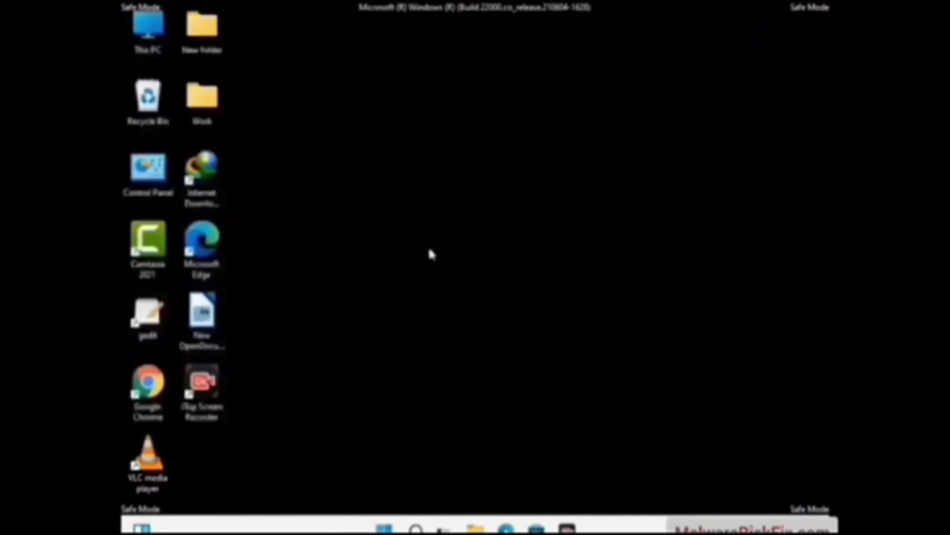
Open the AppData Roaming folder through the Run dialog using %appdata%.
key("super+r")
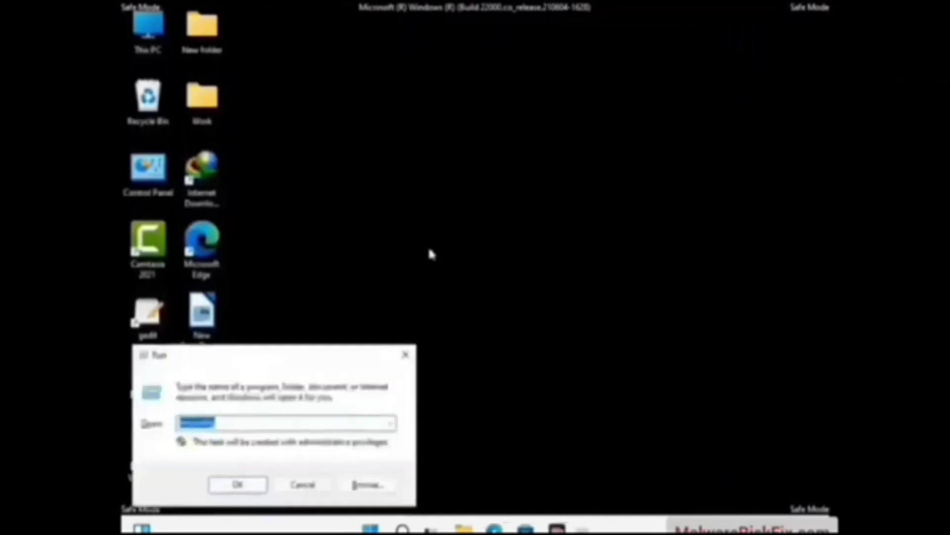
left_click_drag(276, 354, 443, 153)
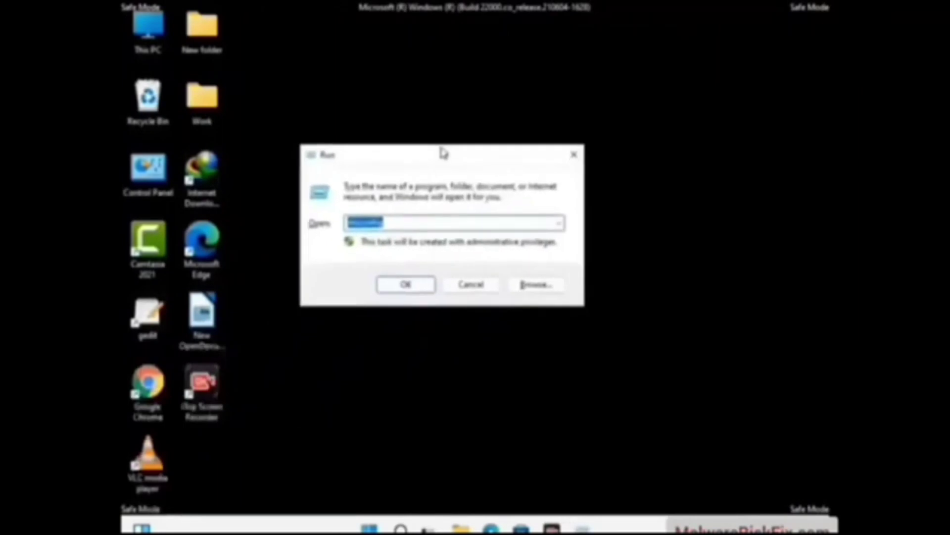
type("%")
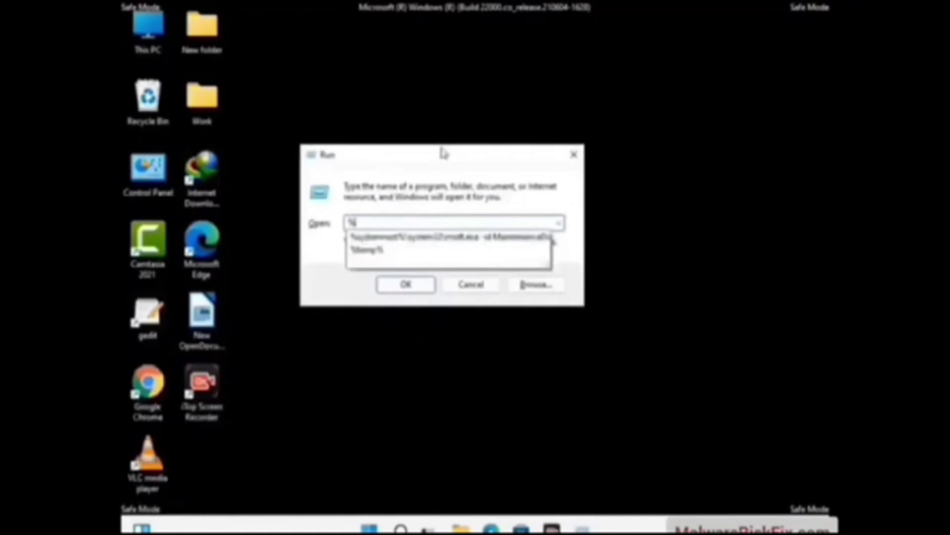
type("temp%")
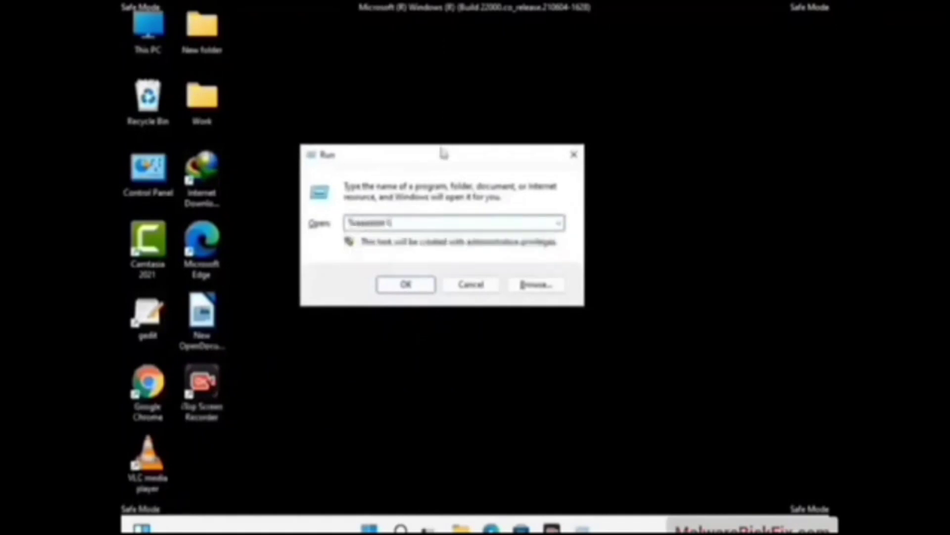
key("Return")
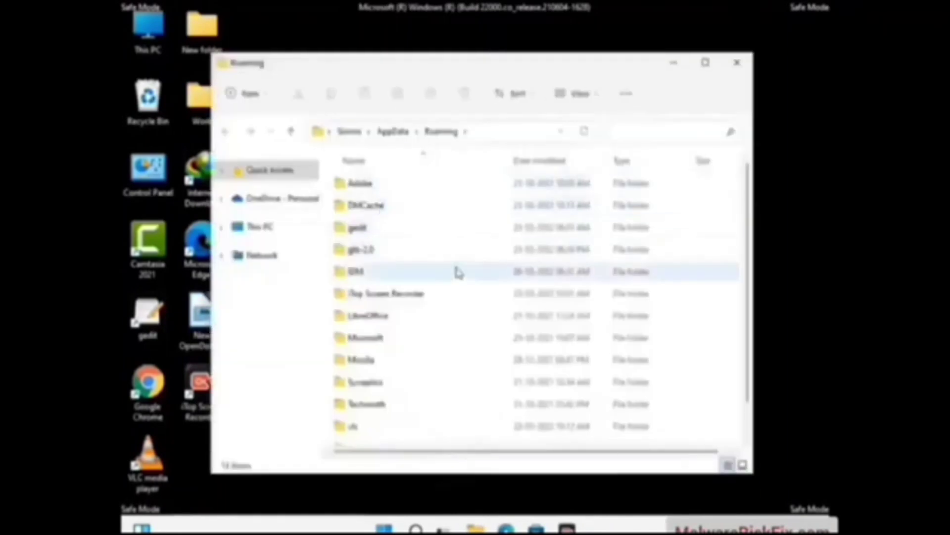
Delete the Zoom folder from AppData Roaming and close the folder window.
scroll(445, 277, "down", 1)
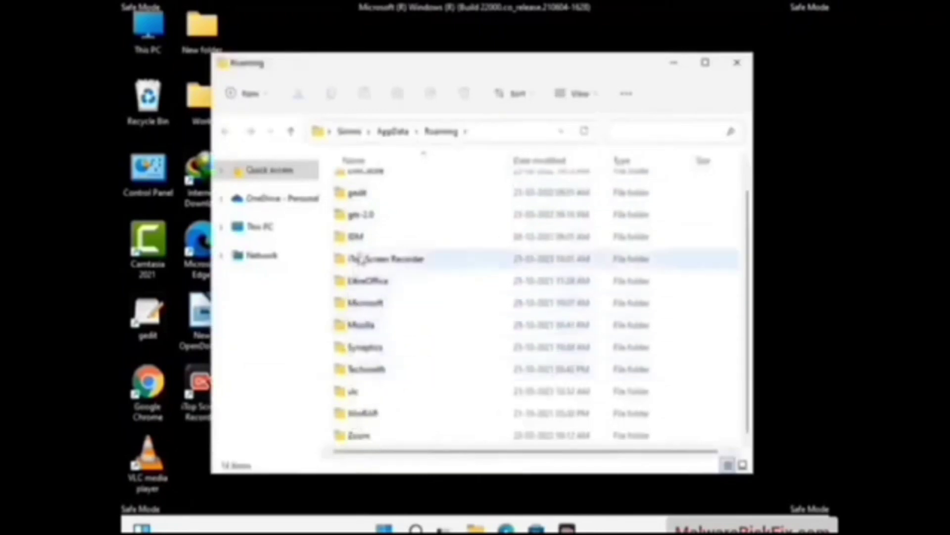
scroll(396, 258, "up", 1)
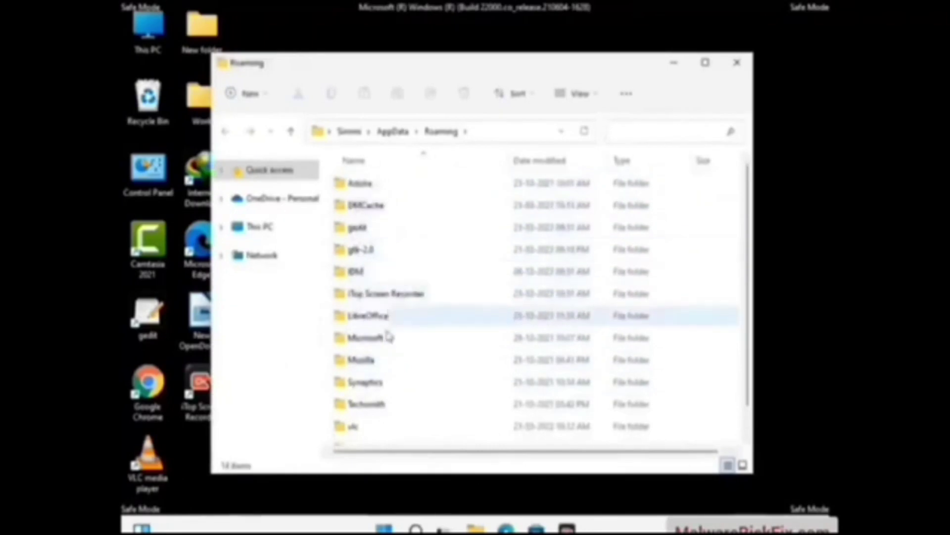
scroll(389, 361, "down", 1)
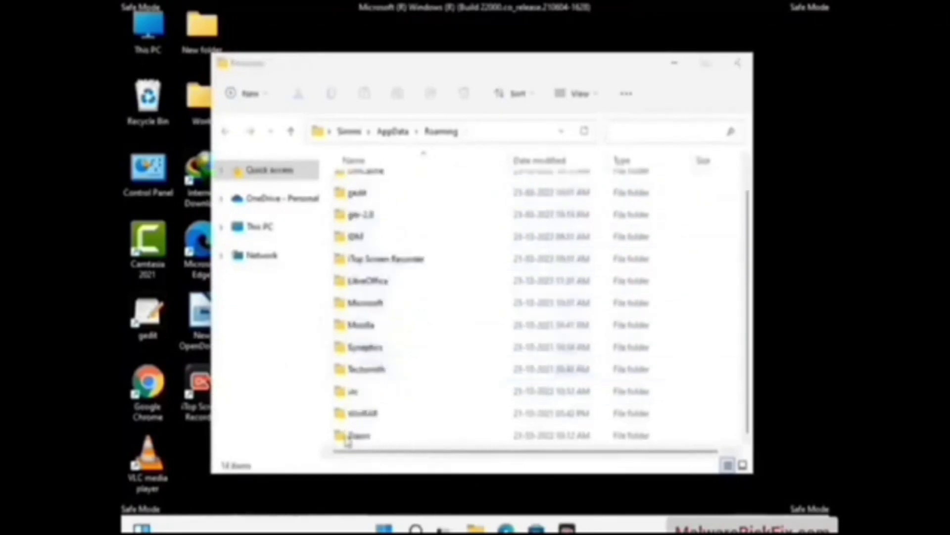
left_click(533, 436)
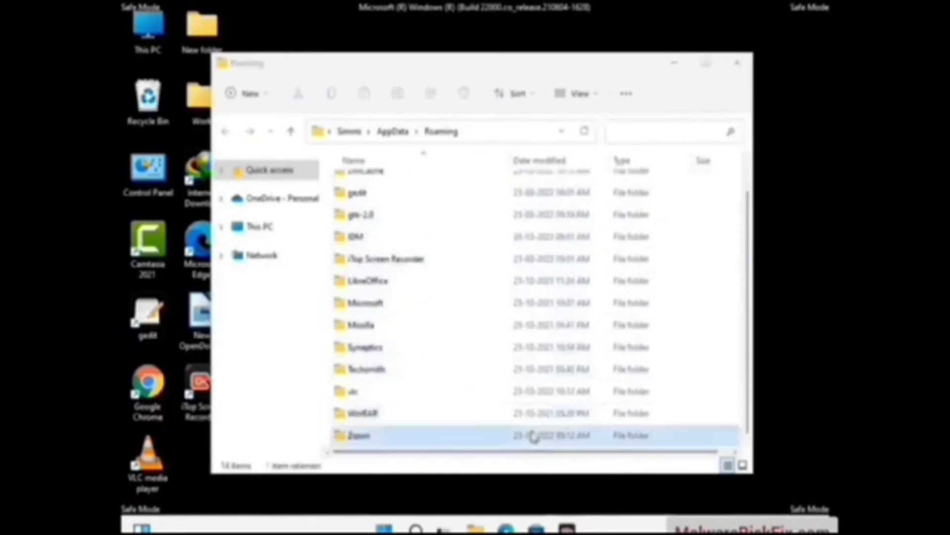
left_click(465, 94)
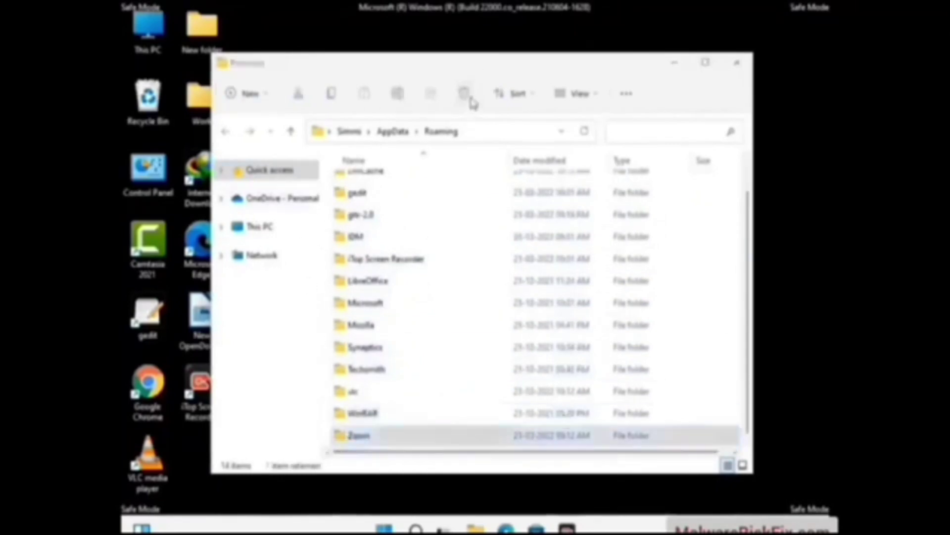
left_click(734, 63)
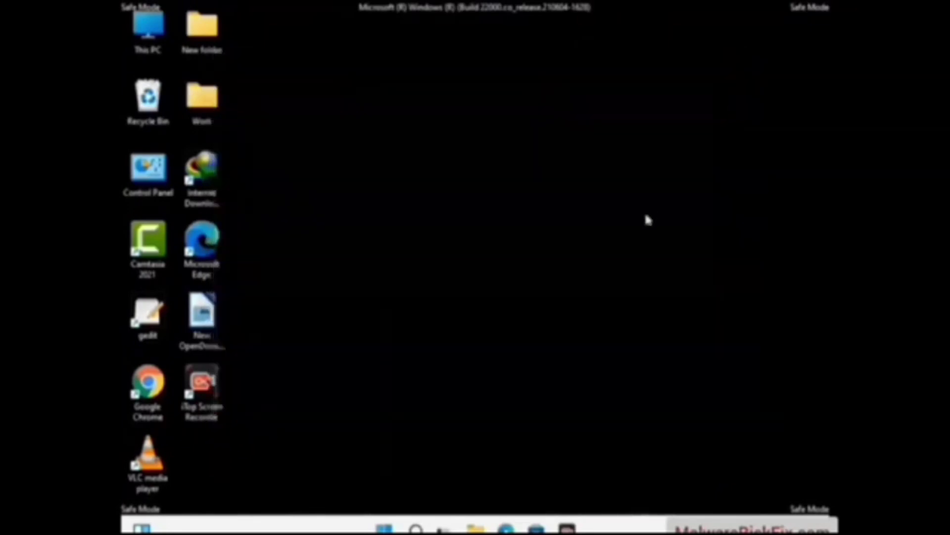
Open the AppData Local folder through the Run dialog using %LocalAppData%.
key("super+r")
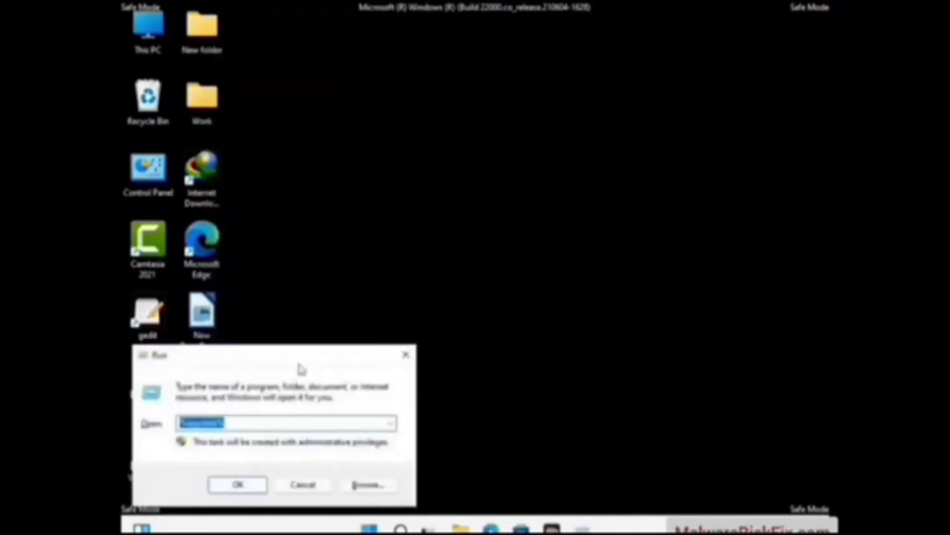
left_click_drag(299, 368, 500, 198)
type("%")
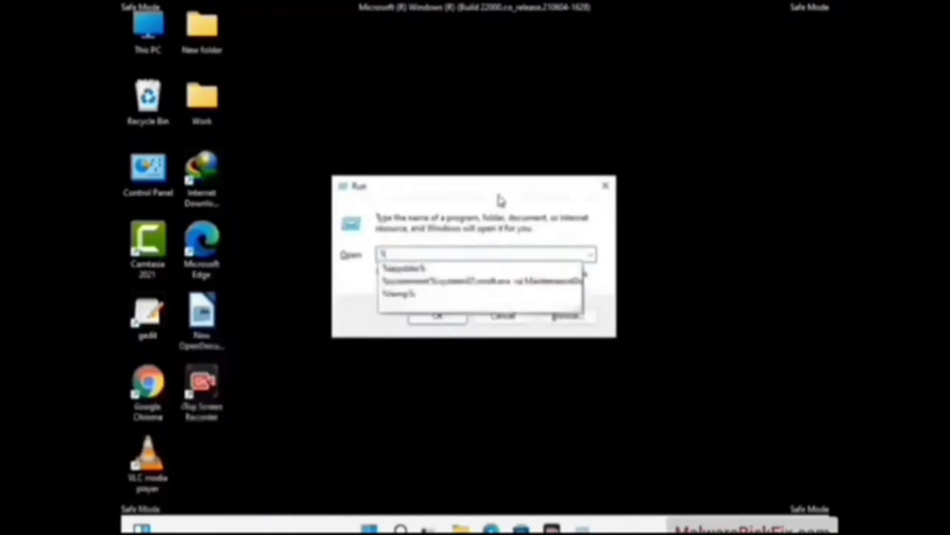
type("te")
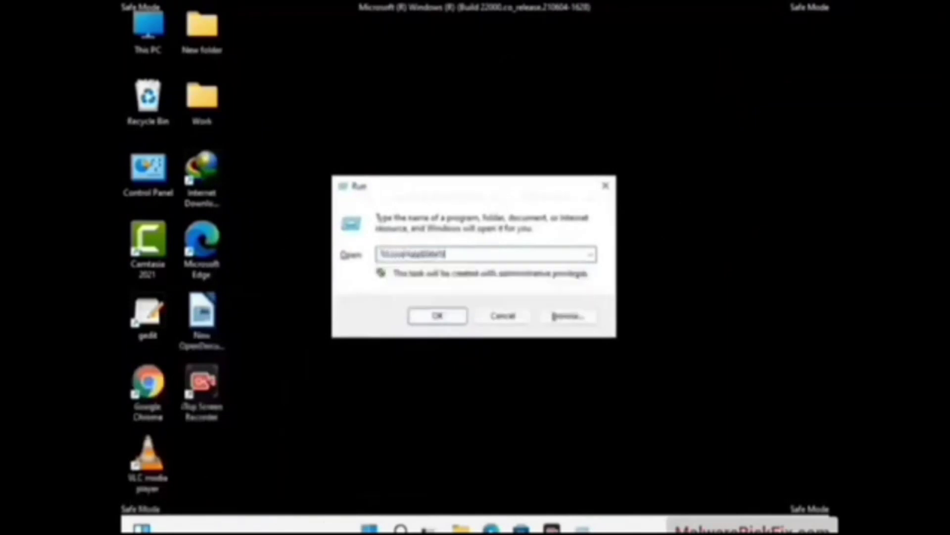
key("Return")
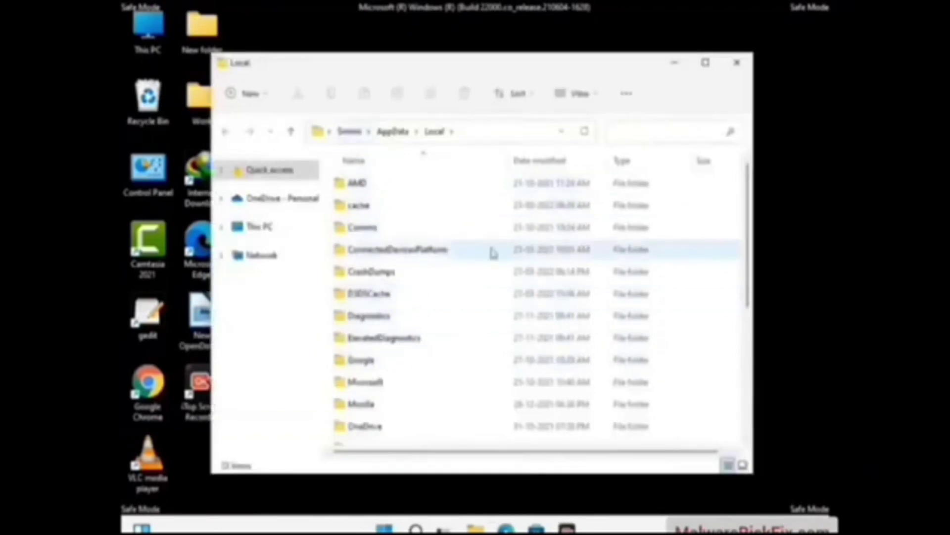
Delete the Mozilla folder from AppData Local and close the folder window.
scroll(399, 341, "down", 1)
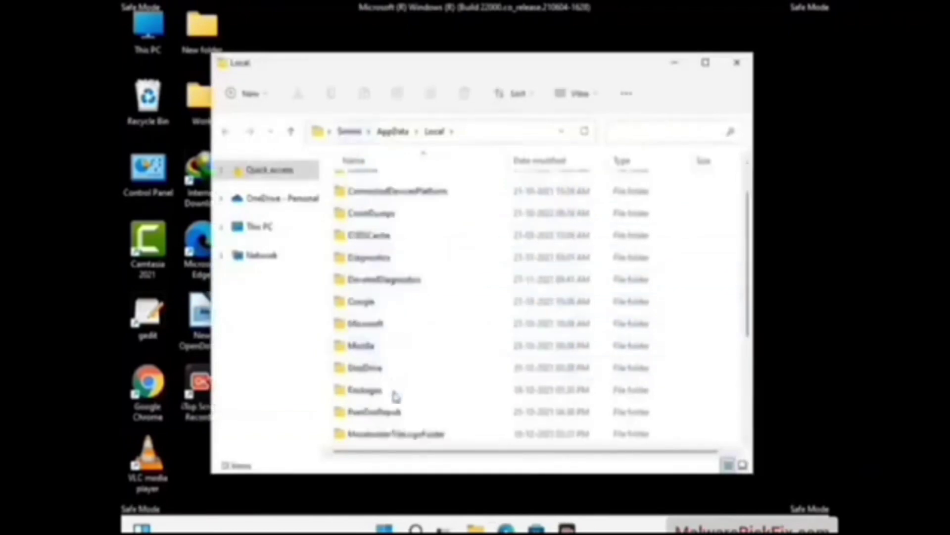
left_click(373, 351)
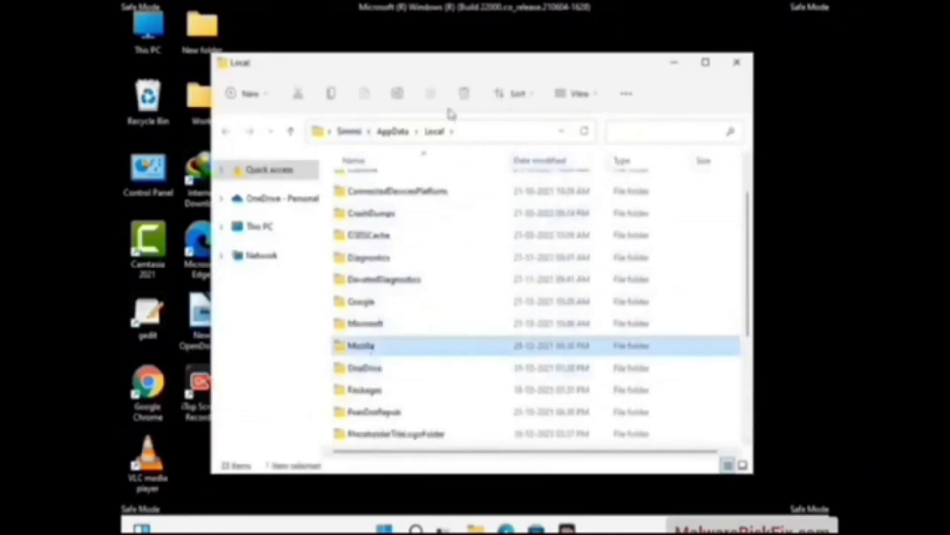
key("Tab")
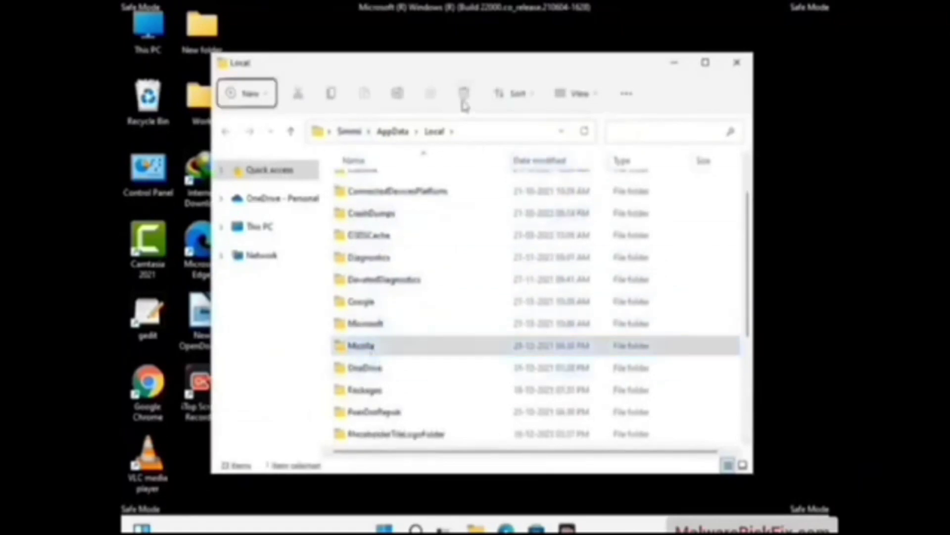
left_click(464, 103)
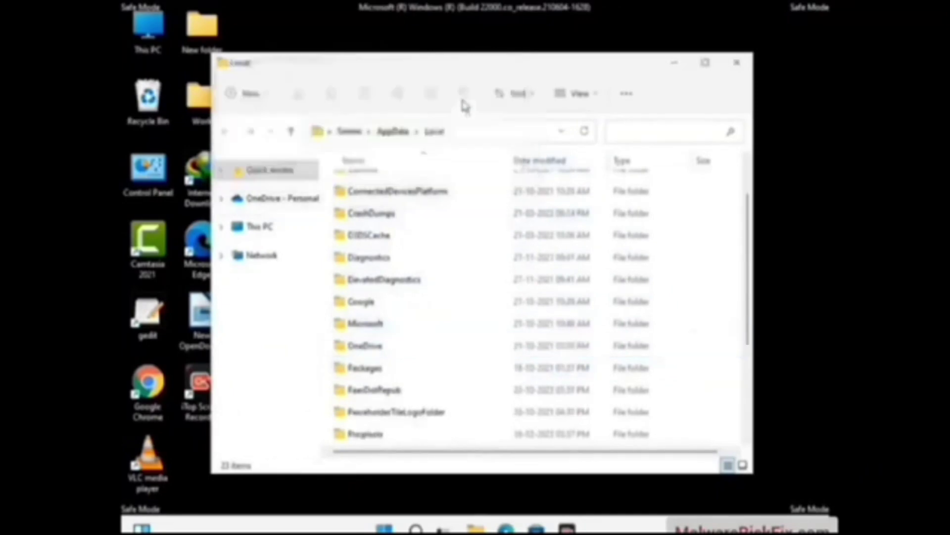
left_click(736, 63)
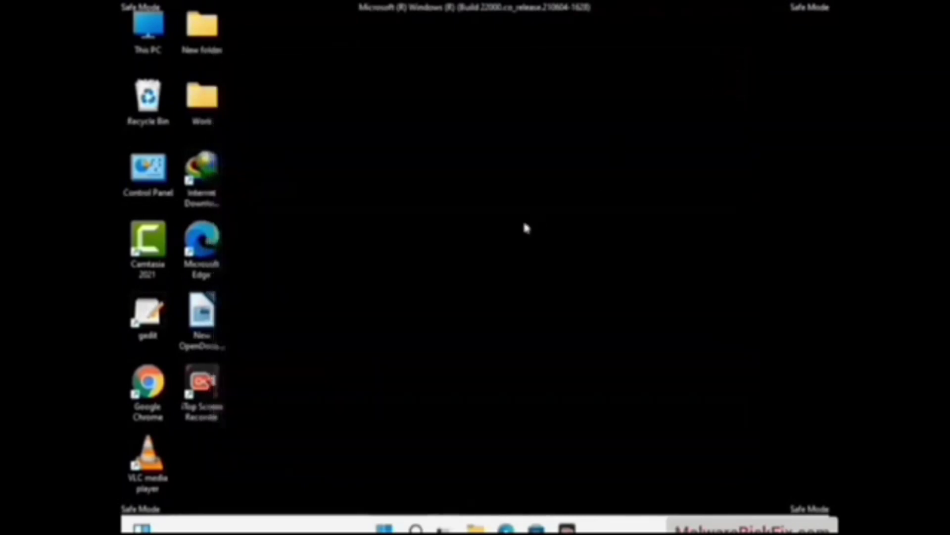
Open the ProgramData folder through the Run dialog using %ProgramData%.
key("super+r")
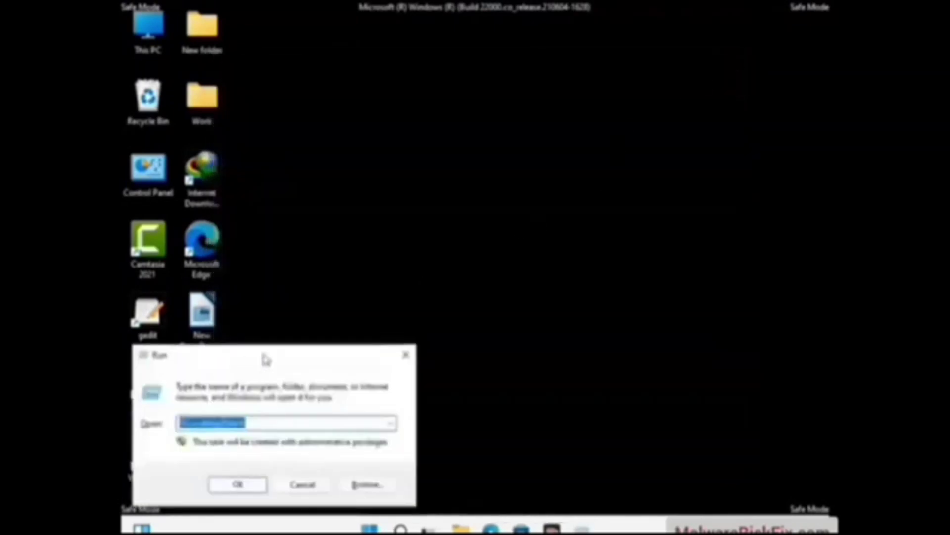
left_click_drag(265, 359, 435, 206)
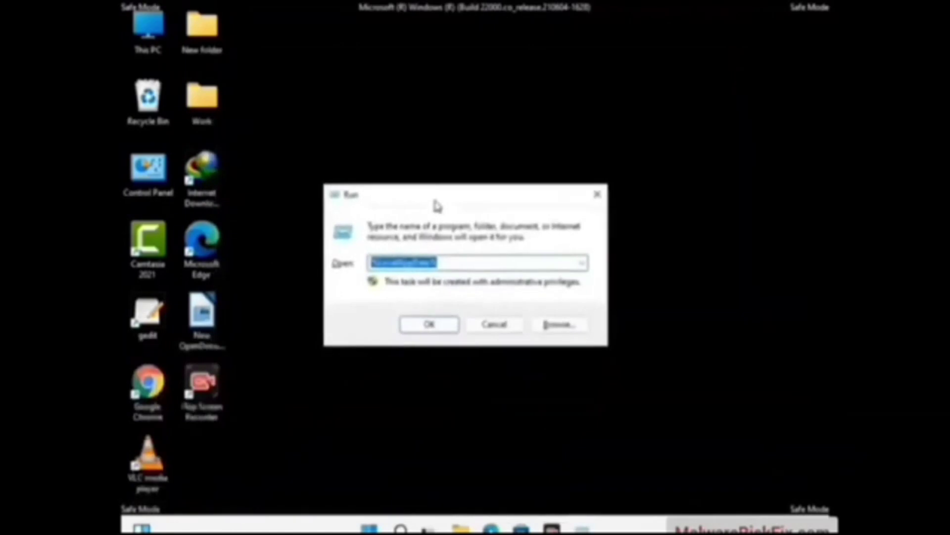
type("%")
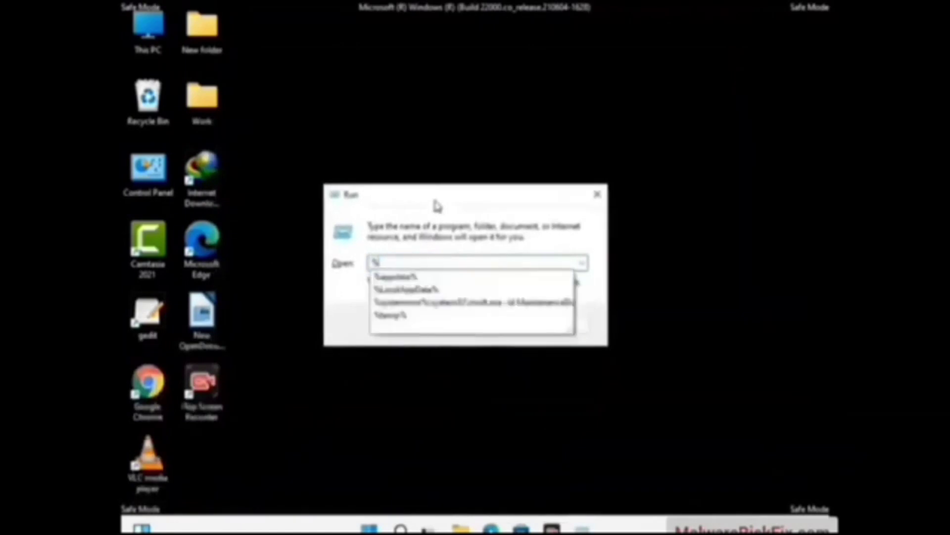
type("tem")
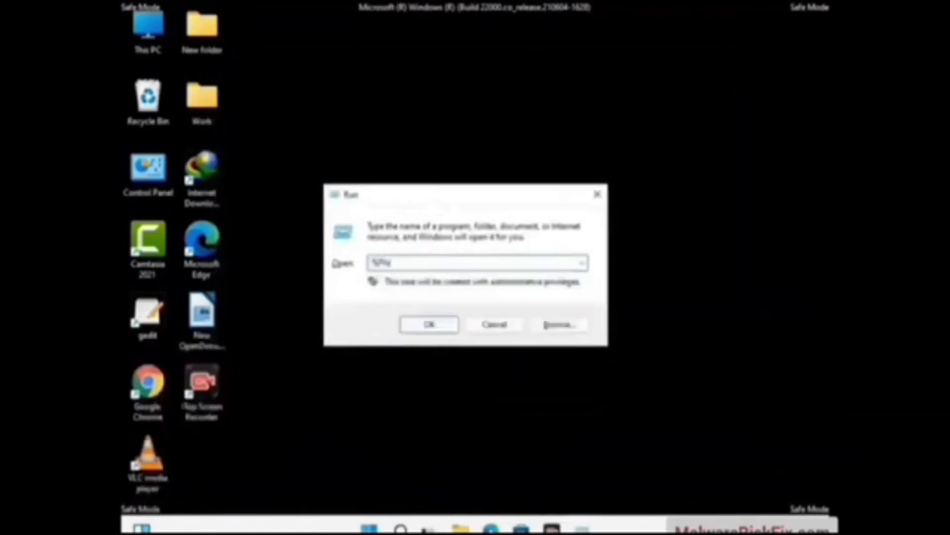
type("ramData%")
key("Return")
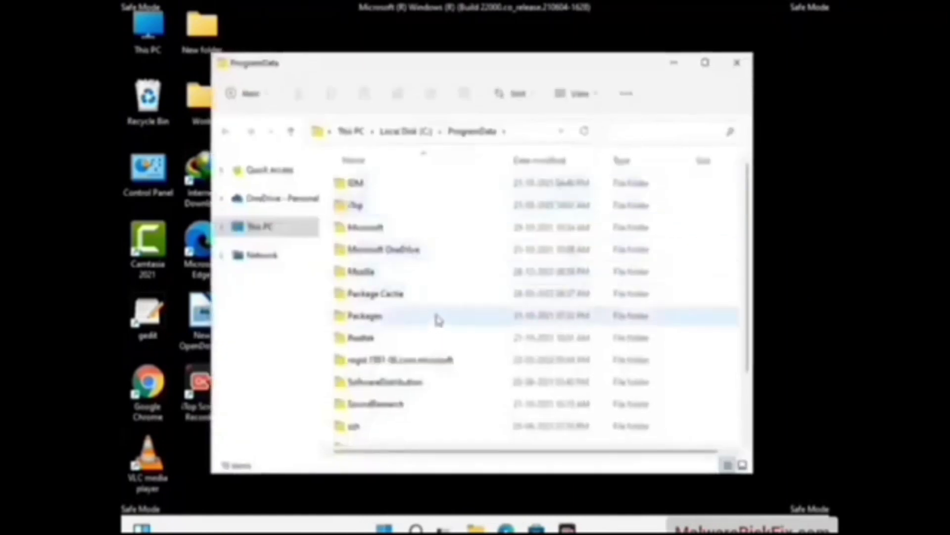
Delete the Mozilla folder from ProgramData and close the folder window.
scroll(436, 324, "down", 1)
scroll(434, 346, "down", 1)
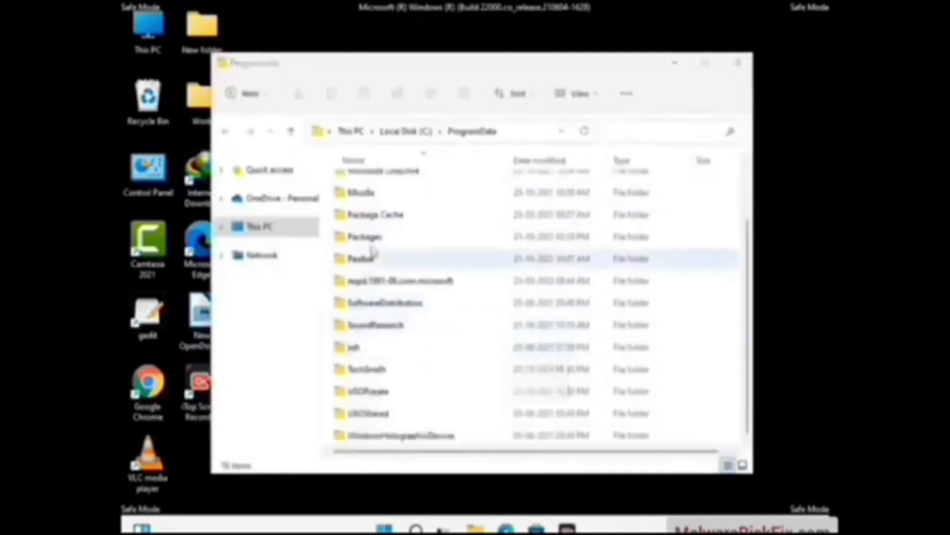
left_click(374, 193)
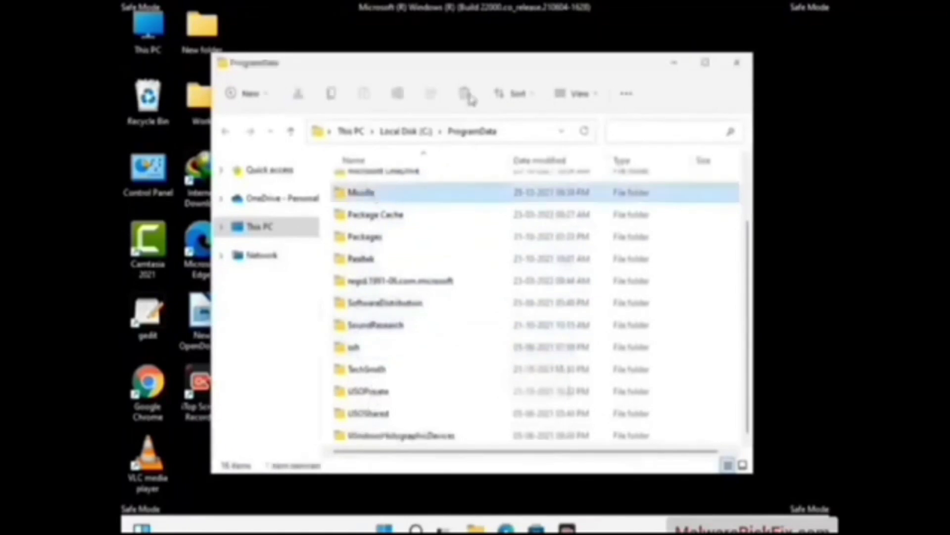
left_click(466, 94)
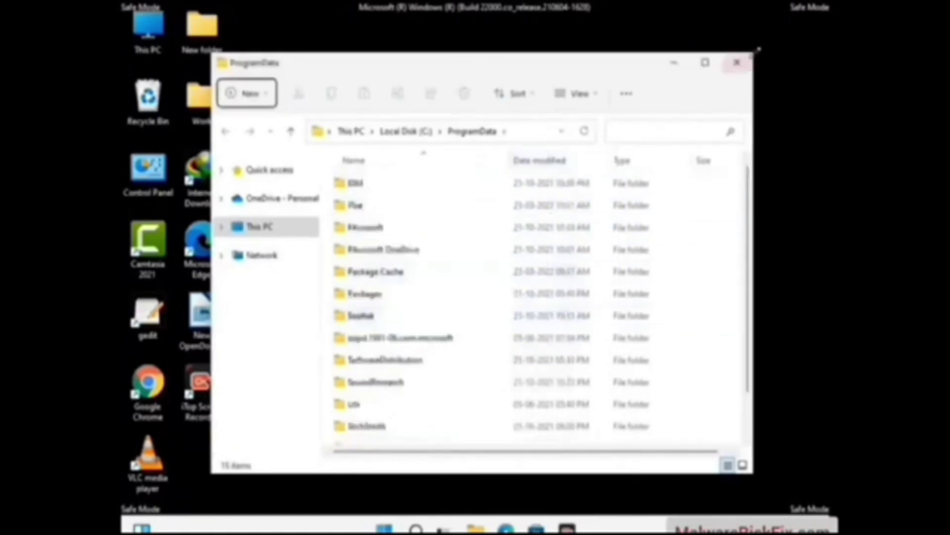
left_click(737, 63)
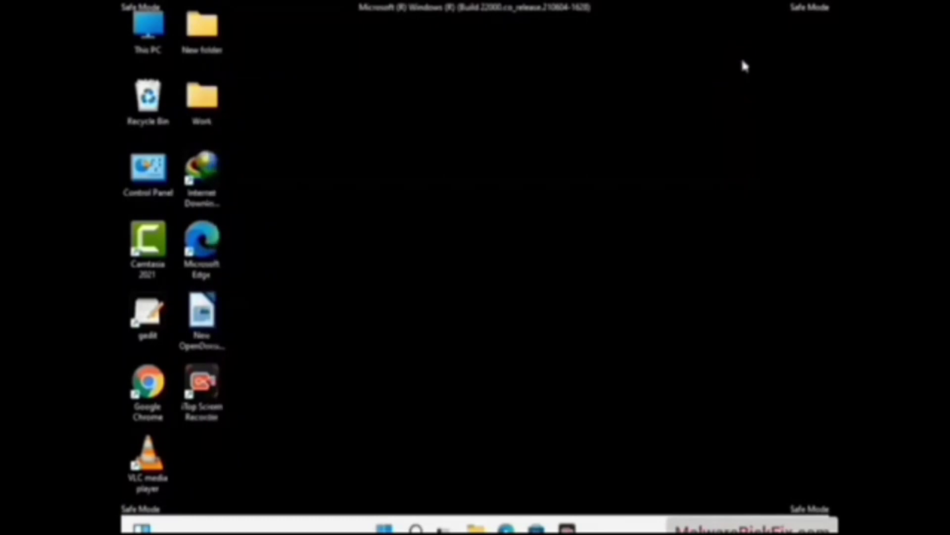
Open the Windows folder through the Run dialog using %WinDir% and look through its subfolders.
key("super+r")
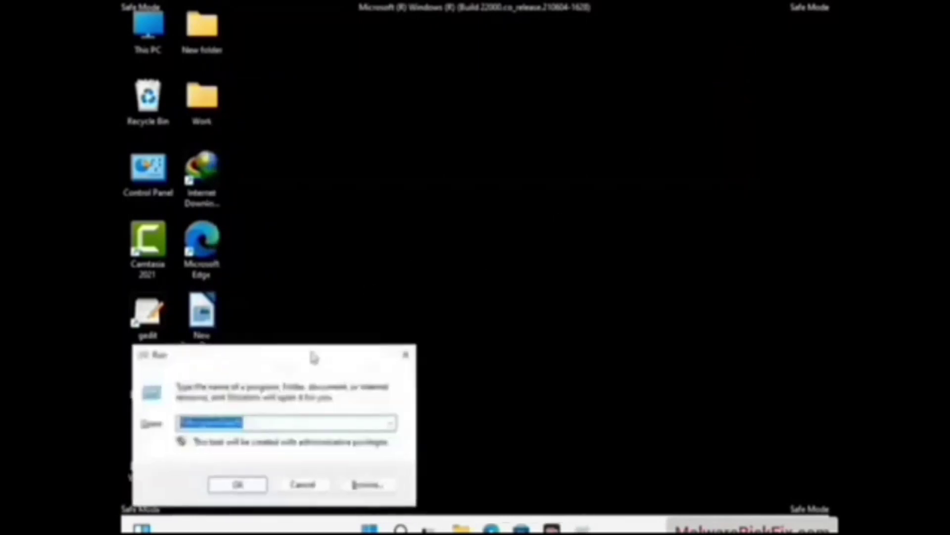
left_click_drag(312, 356, 496, 199)
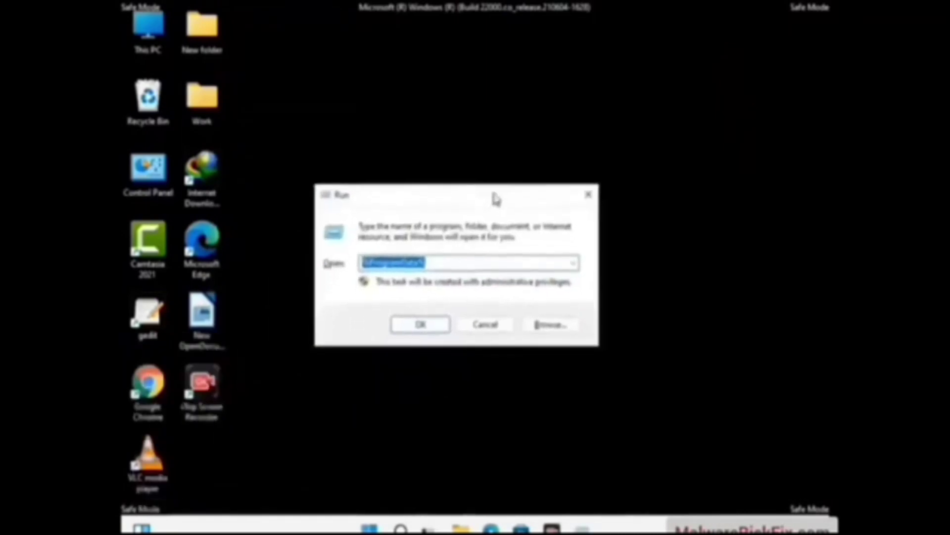
type("%tem")
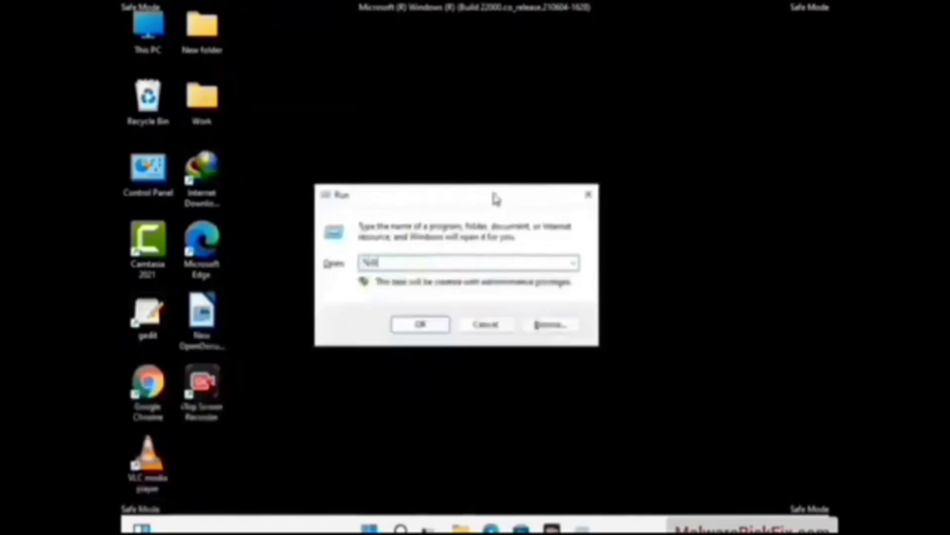
type("p%")
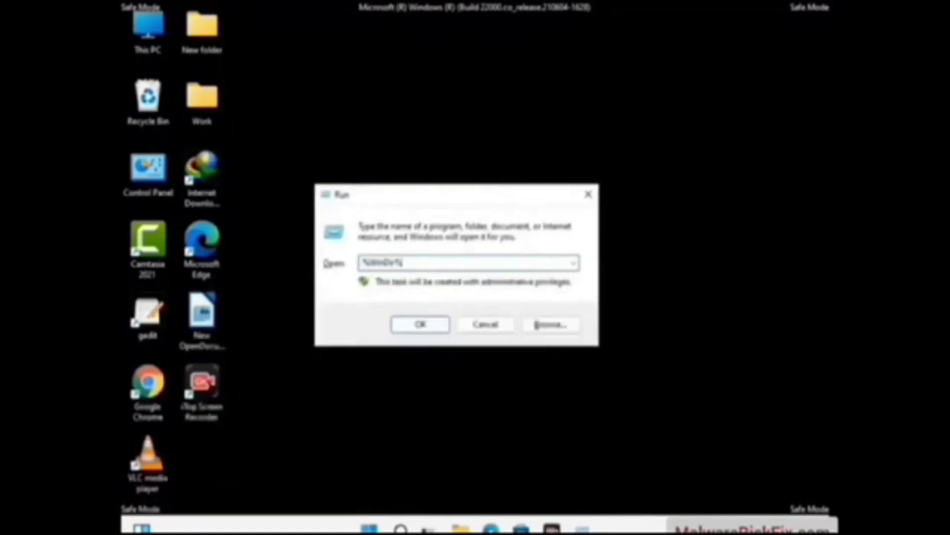
key("Return")
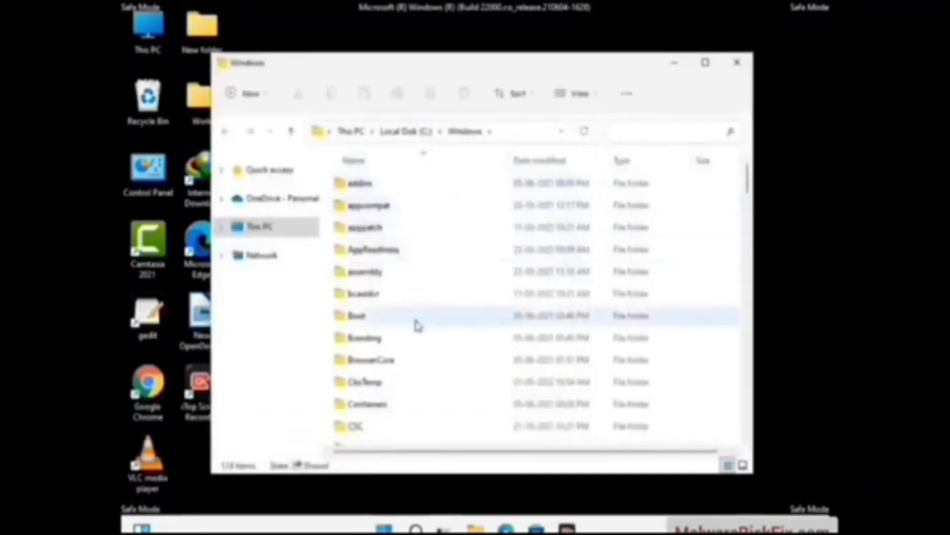
scroll(420, 336, "down", 2)
scroll(419, 341, "down", 1)
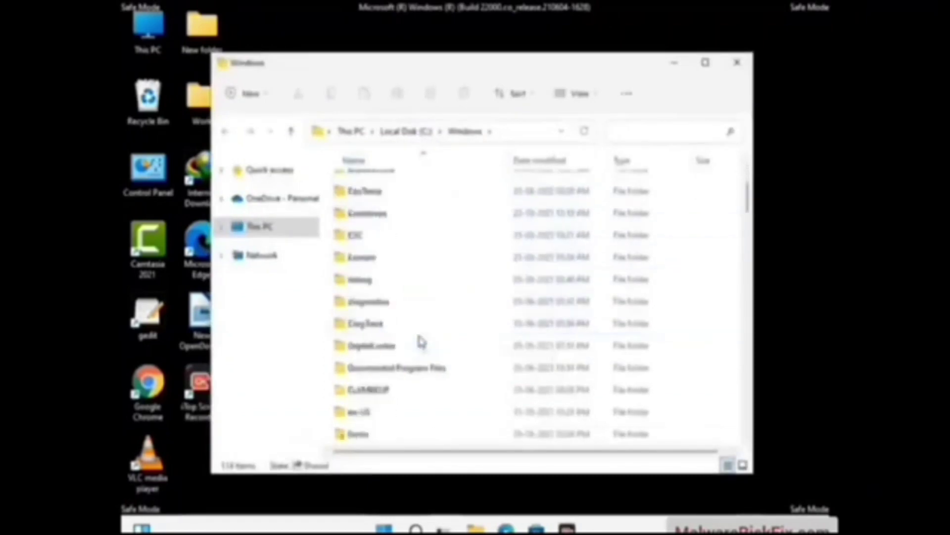
Examine the remaining folders and files in the Windows folder for suspicious items and close the folder window.
scroll(421, 342, "down", 1)
scroll(421, 342, "down", 5)
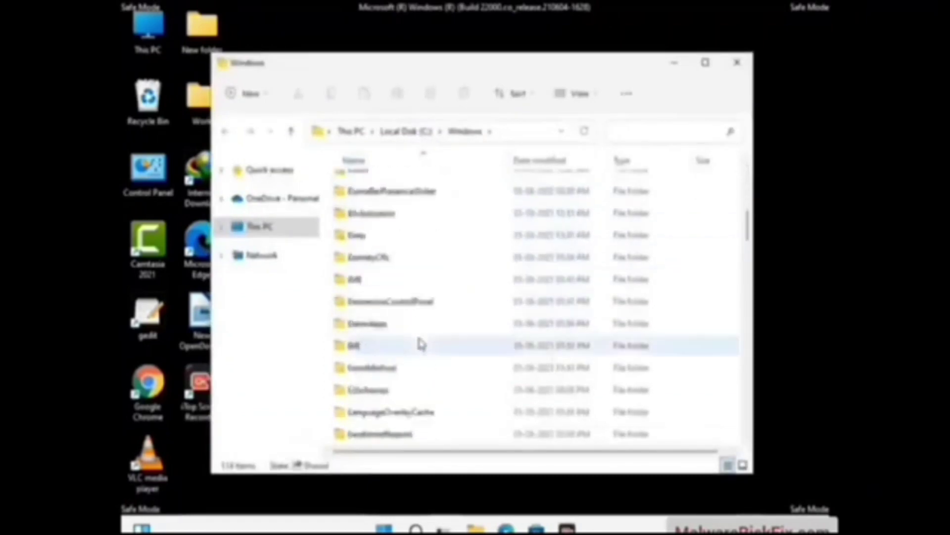
scroll(422, 344, "down", 4)
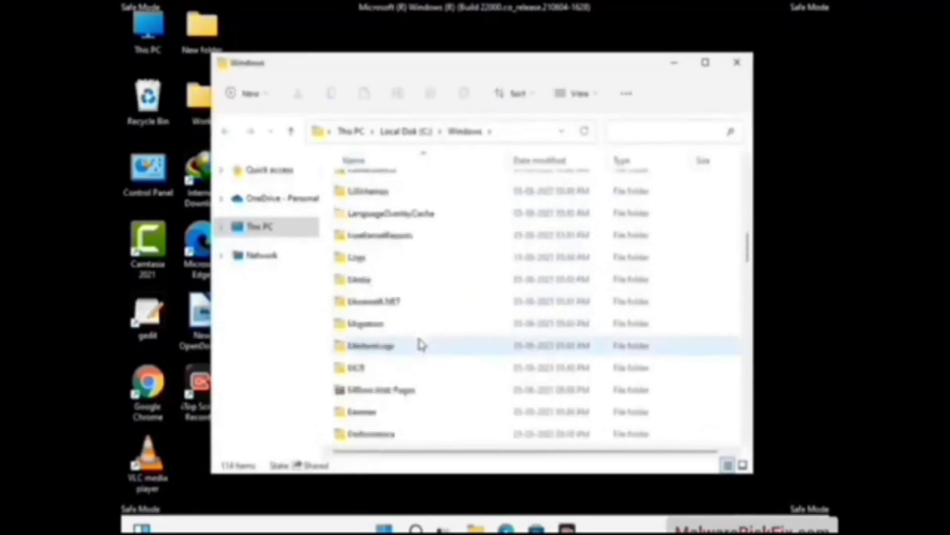
scroll(421, 344, "down", 4)
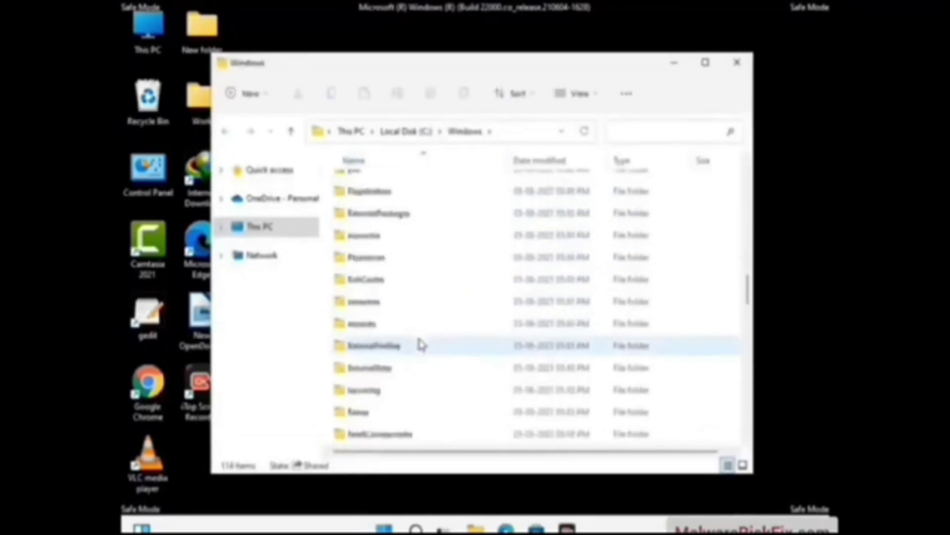
scroll(421, 344, "down", 4)
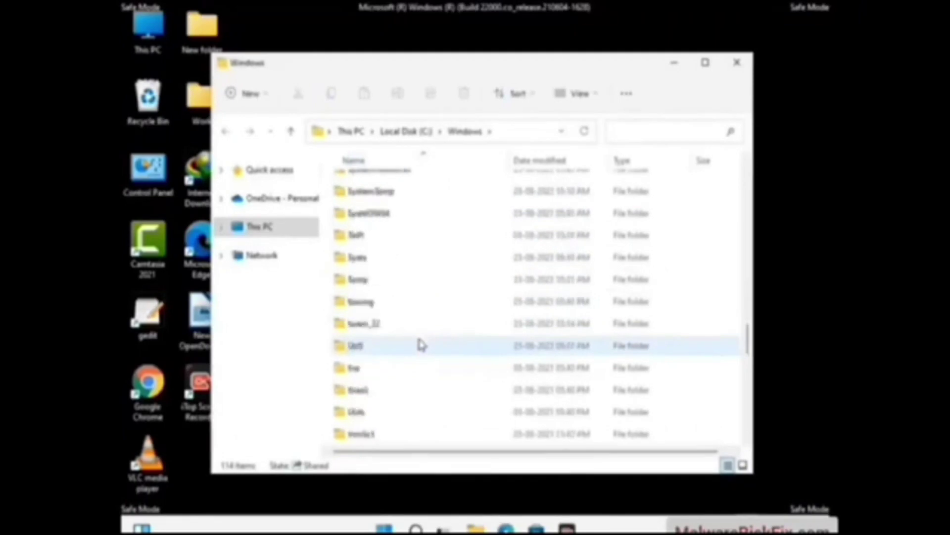
scroll(421, 344, "down", 3)
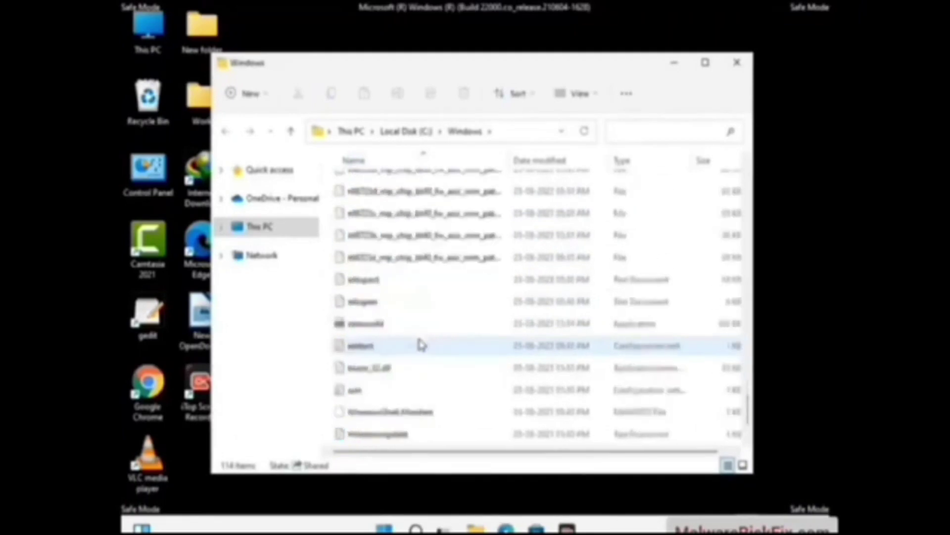
scroll(422, 344, "down", 1)
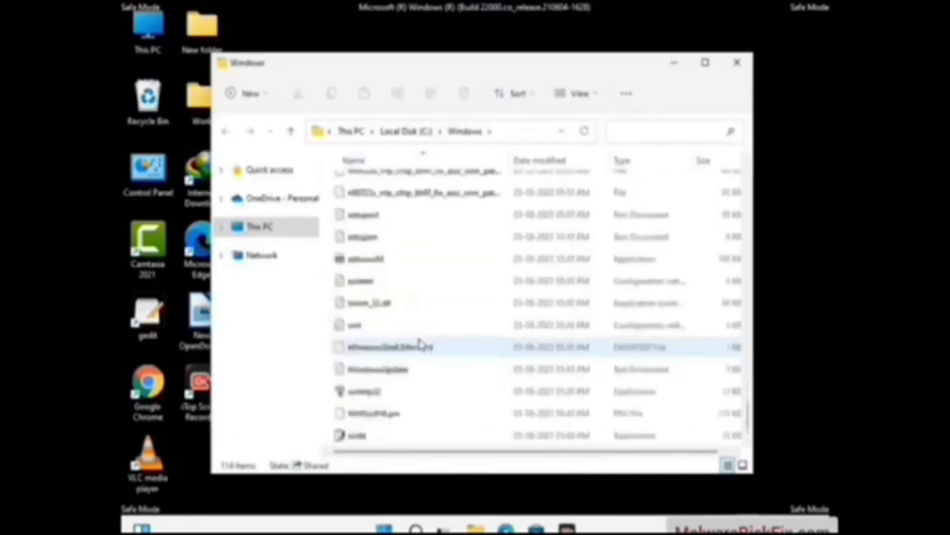
scroll(421, 344, "up", 10)
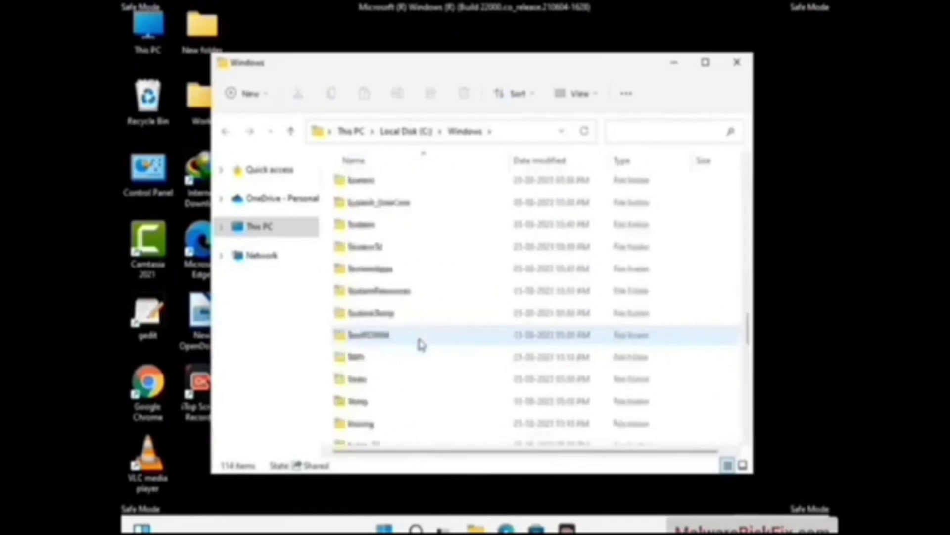
scroll(421, 344, "up", 3)
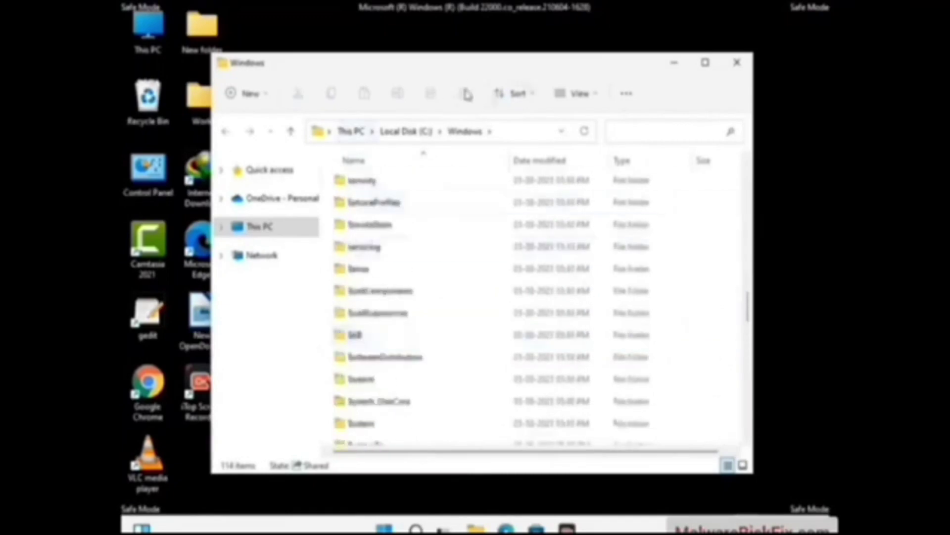
left_click(737, 62)
Open the user's AppData Local Temp folder through the Run dialog using %temp%.
key("super+r")
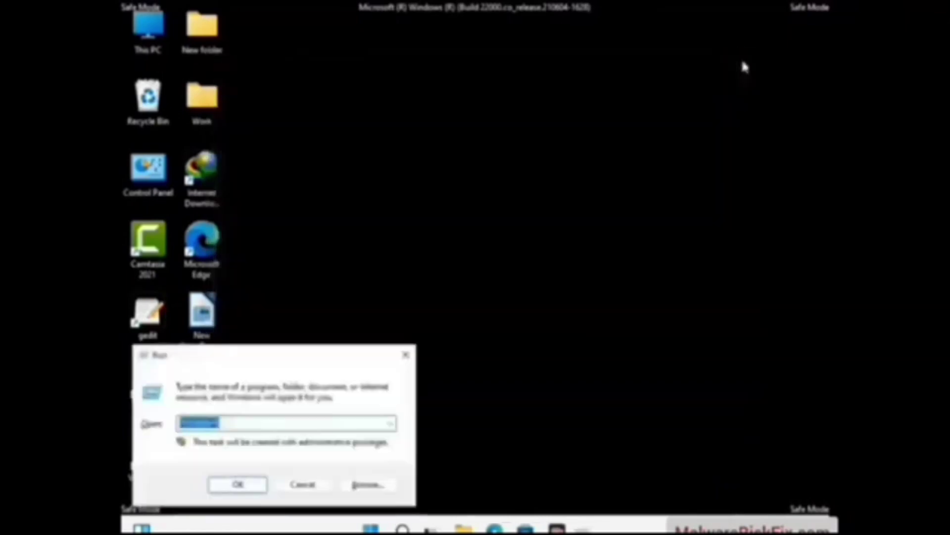
left_click_drag(319, 363, 539, 132)
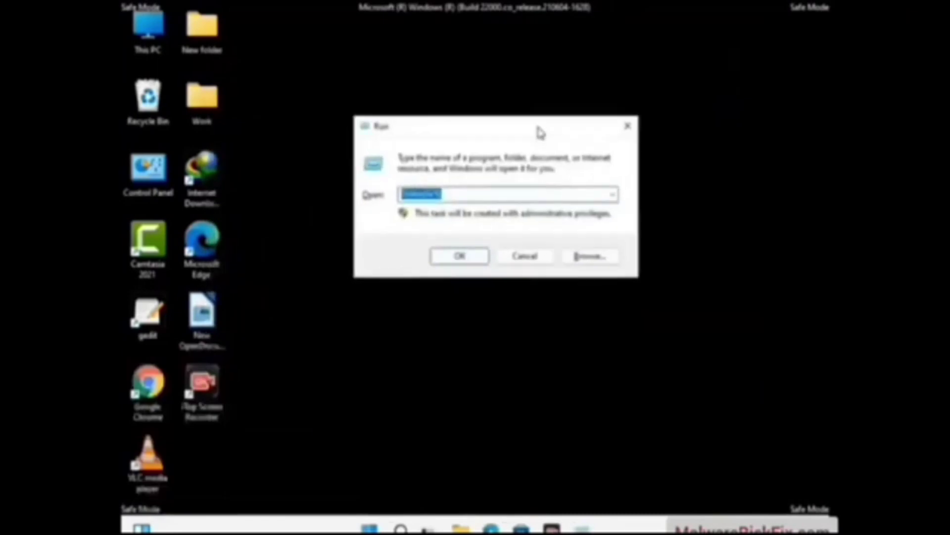
type("%te")
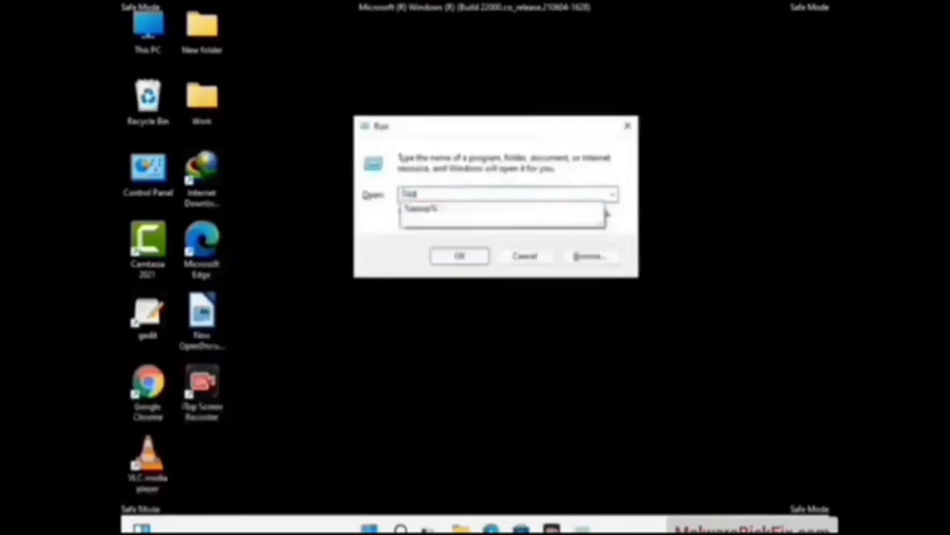
type("mp%")
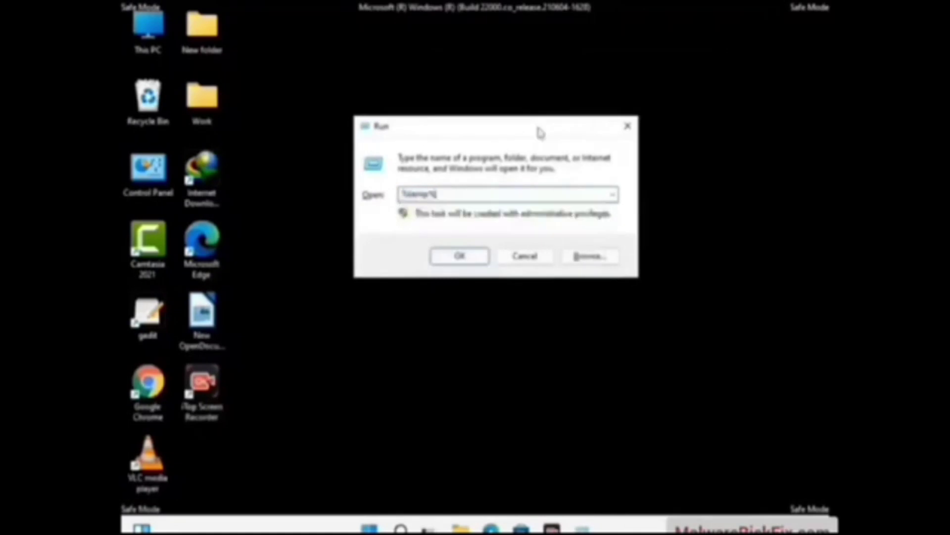
left_click(475, 256)
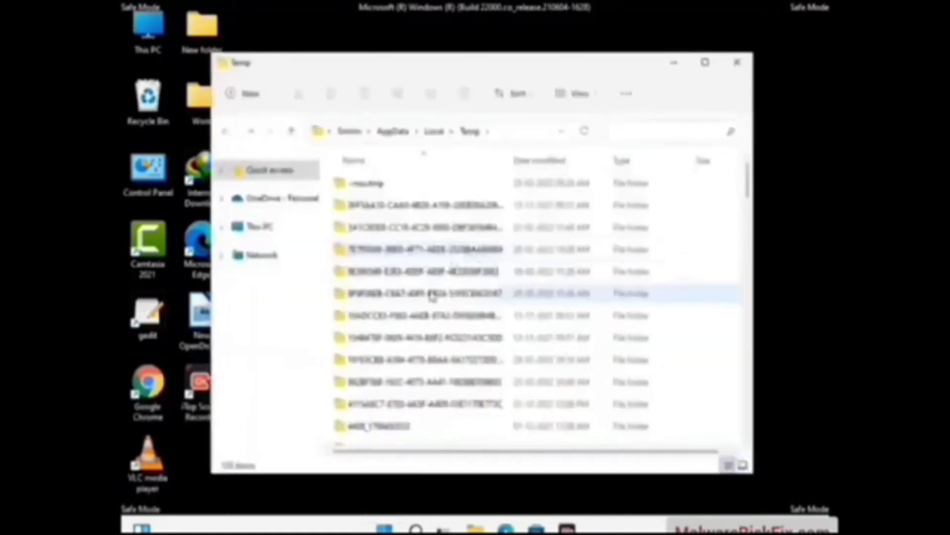
Delete all items in the AppData Local Temp folder and close the folder window.
left_click(432, 294)
key("ctrl+a")
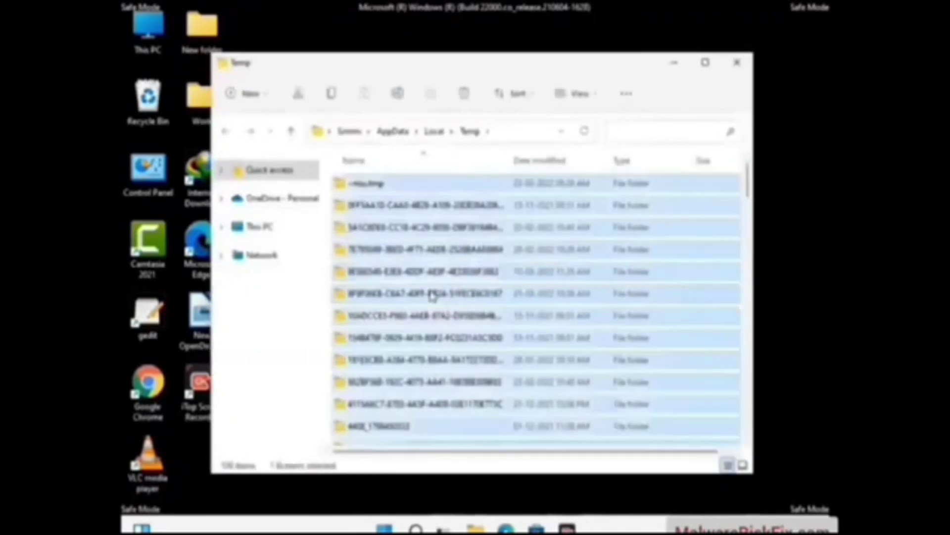
left_click(466, 94)
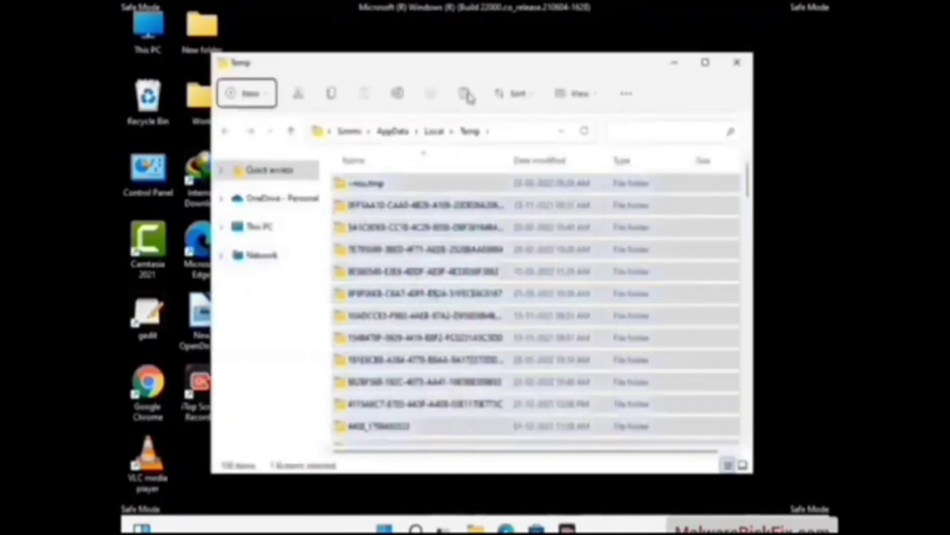
left_click(737, 63)
Open the Temp folder inside the Windows folder through the Run dialog using temp.
key("super+r")
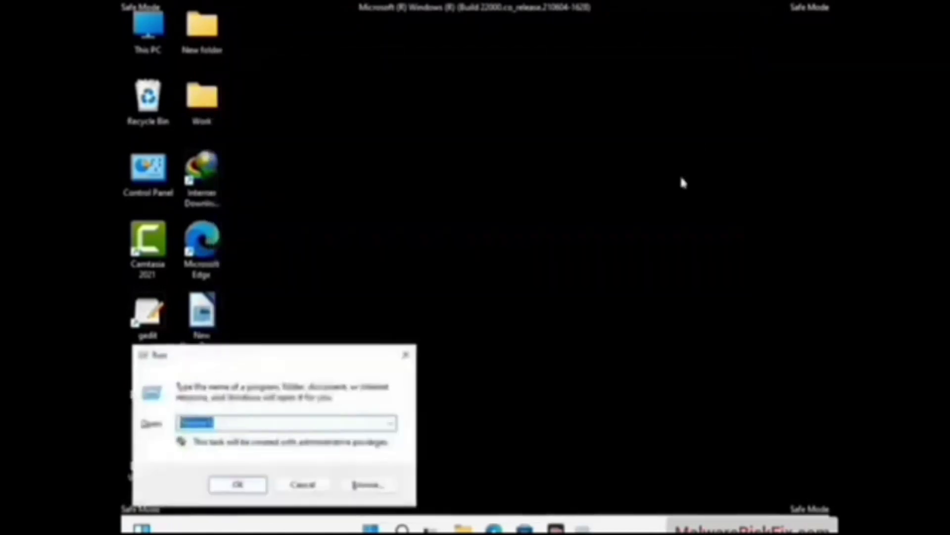
left_click_drag(326, 353, 543, 143)
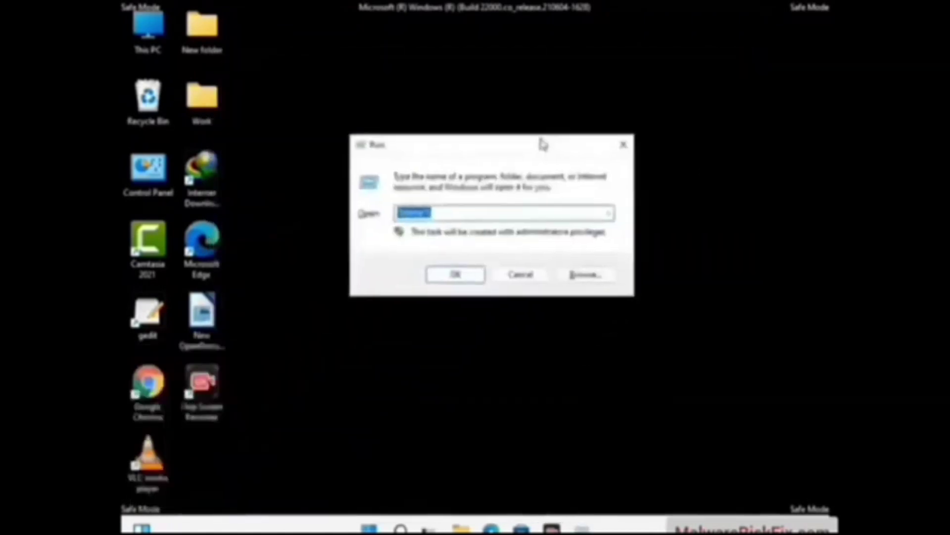
type("temp")
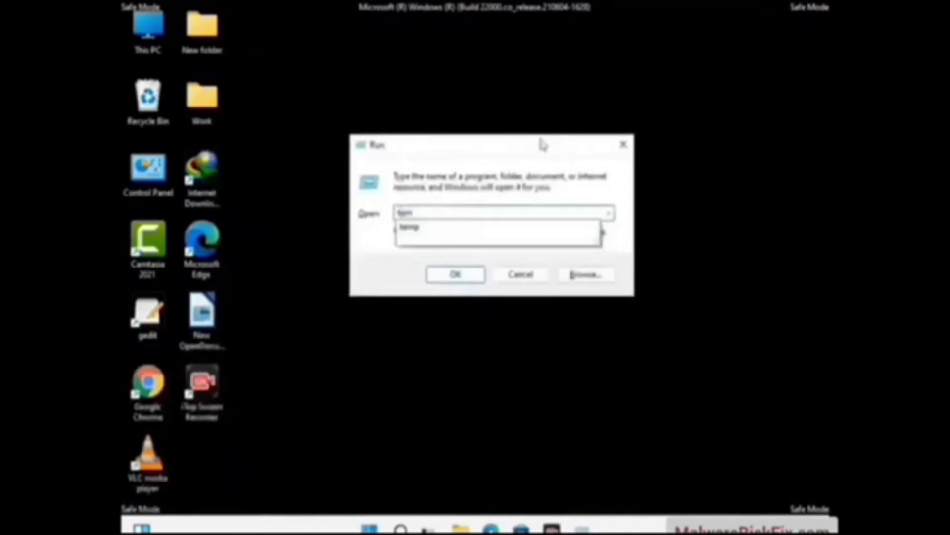
key("Return")
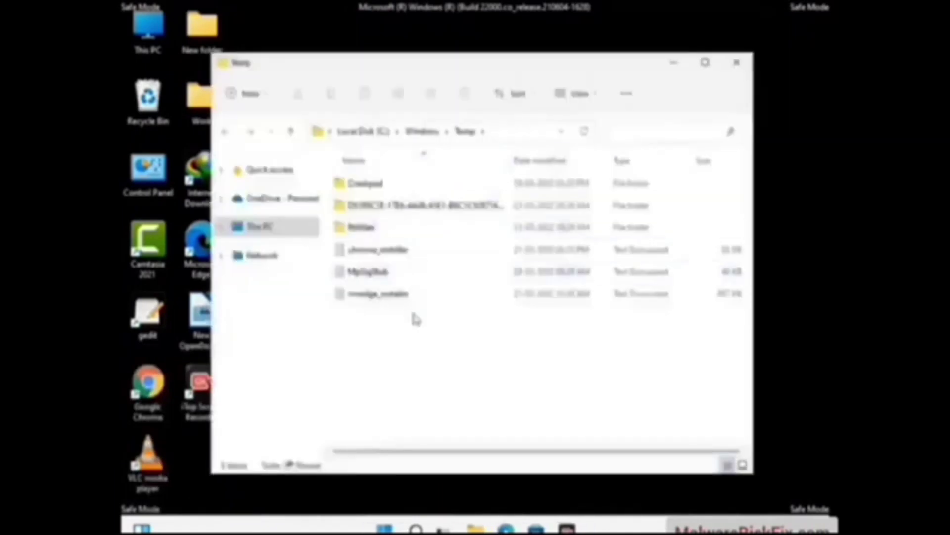
Delete all files and folders from the Windows Temp folder and close the folder window.
key("ctrl+a")
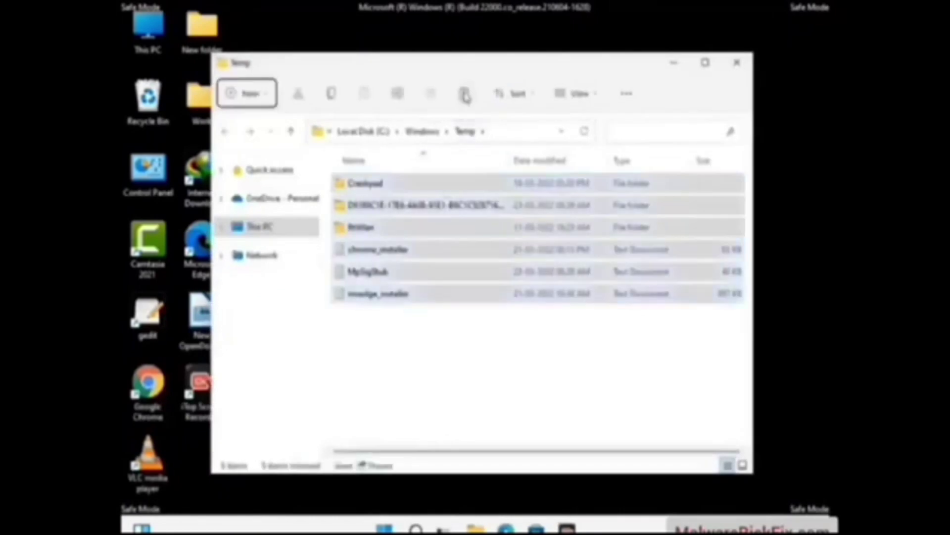
left_click(465, 95)
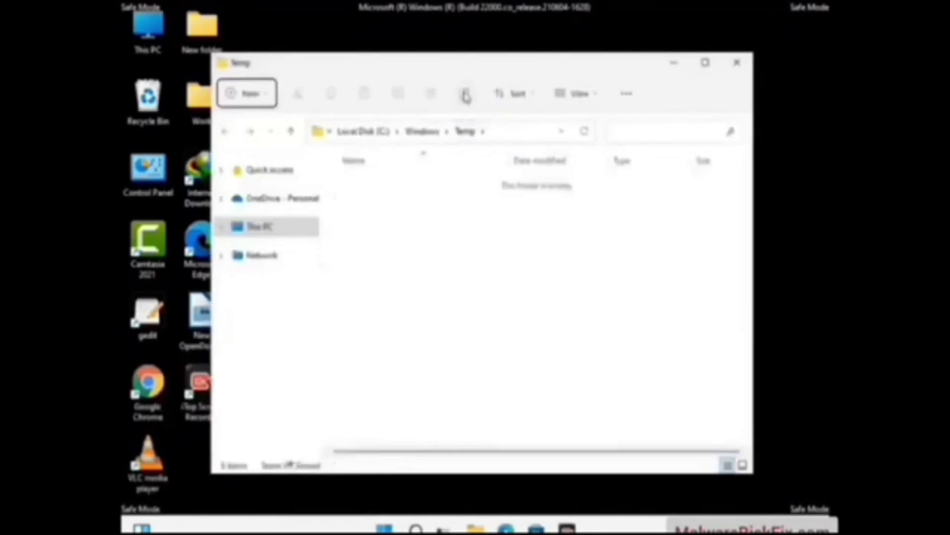
left_click(744, 71)
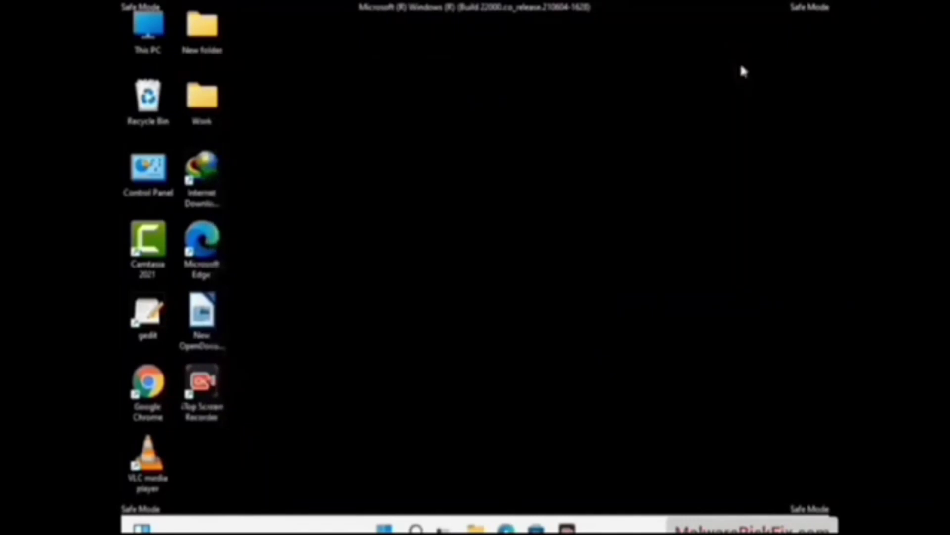
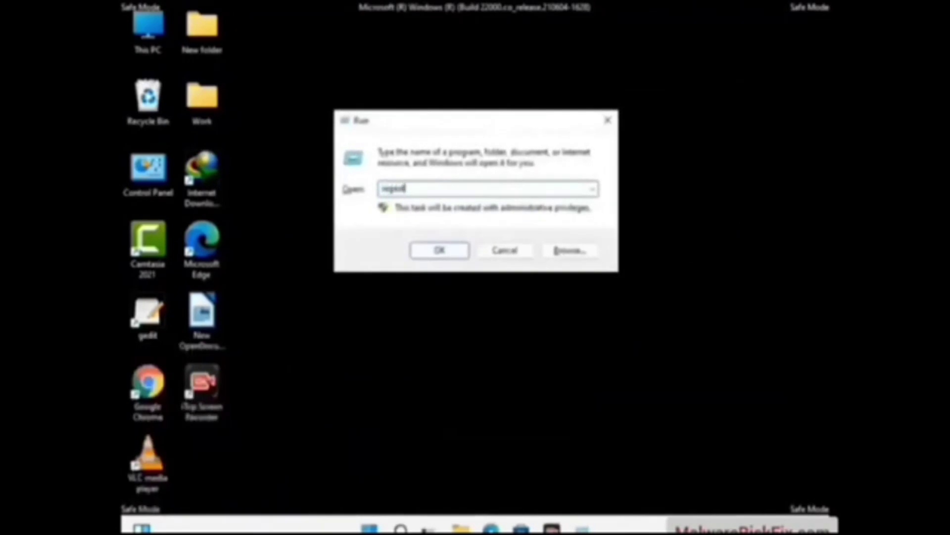
Launch Registry Editor through the Run dialog using regedit and expand HKEY_CURRENT_USER\Software\Microsoft.
key("Return")
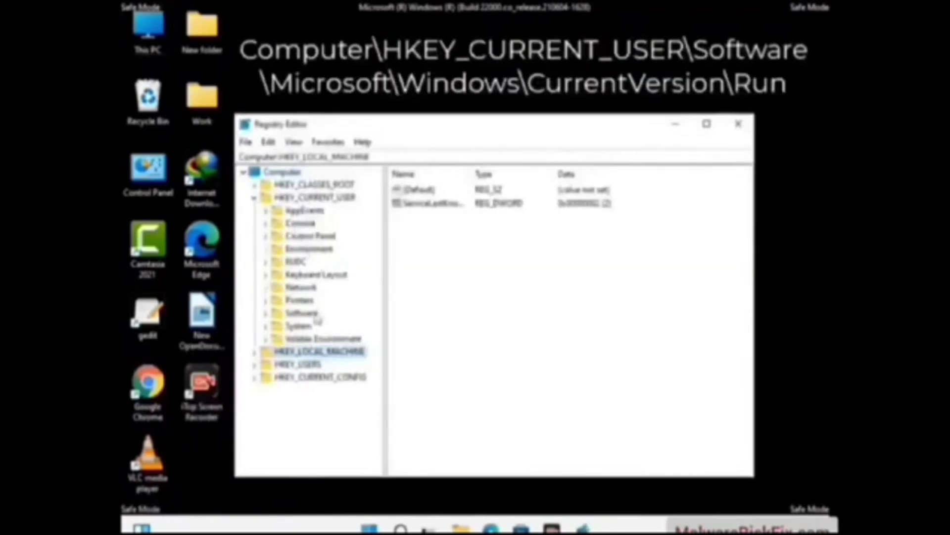
left_click(298, 314)
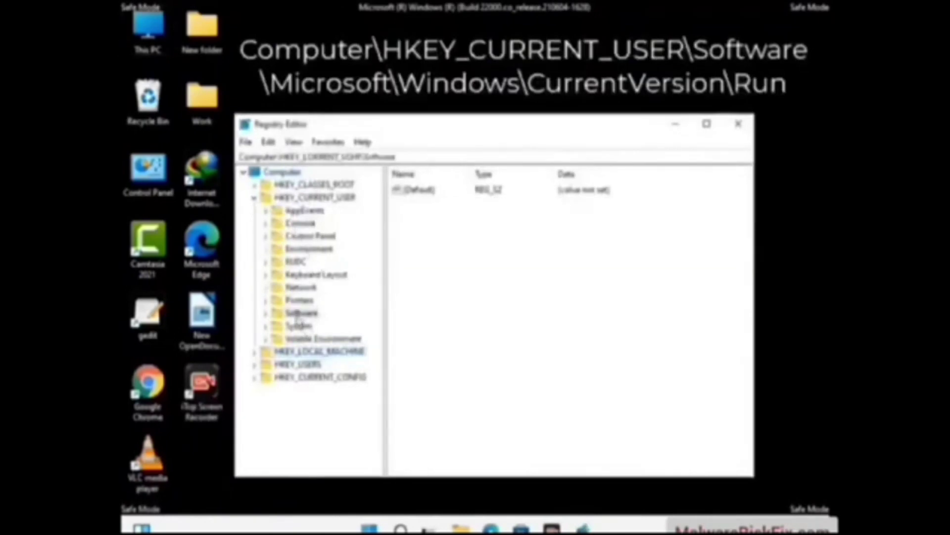
left_click(265, 313)
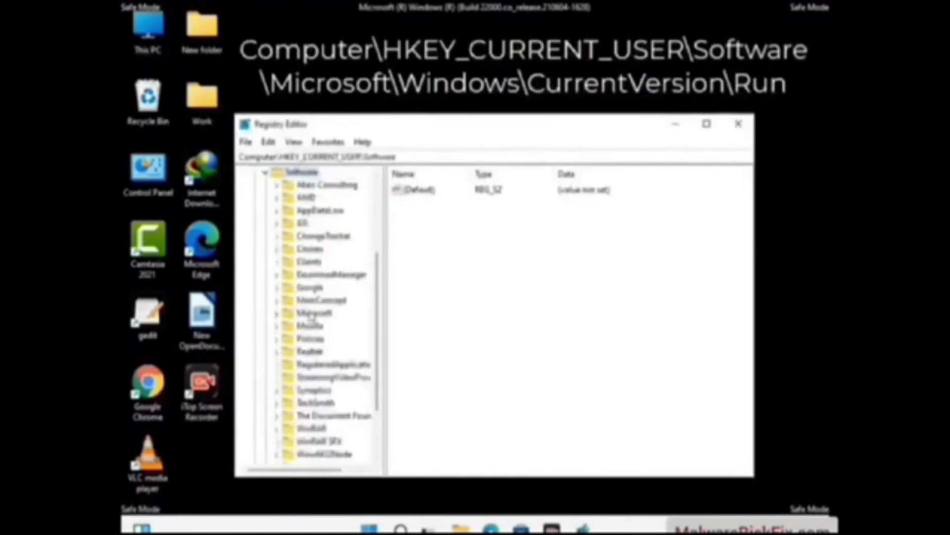
double_click(311, 314)
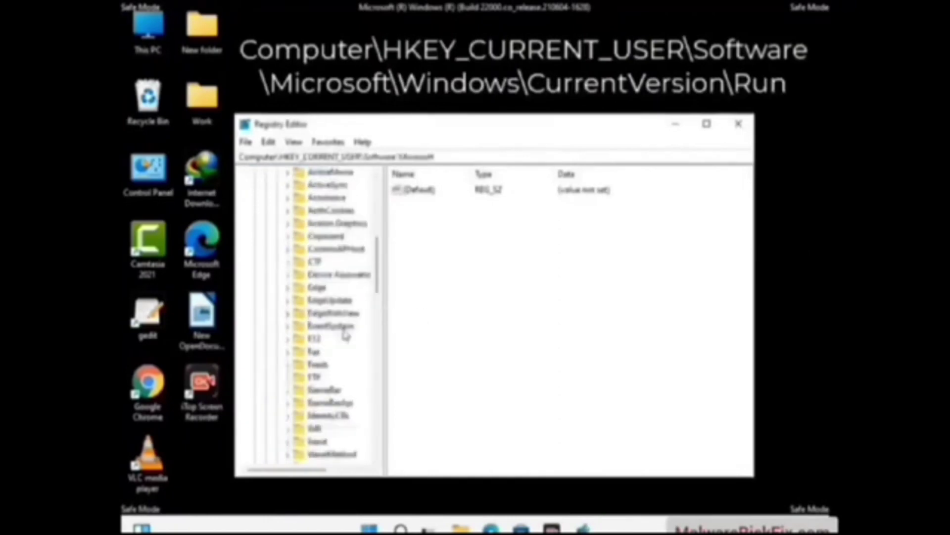
Expand the Windows key under HKEY_CURRENT_USER\Software\Microsoft and its CurrentVersion subkey.
scroll(345, 335, "down", 3)
scroll(346, 335, "down", 3)
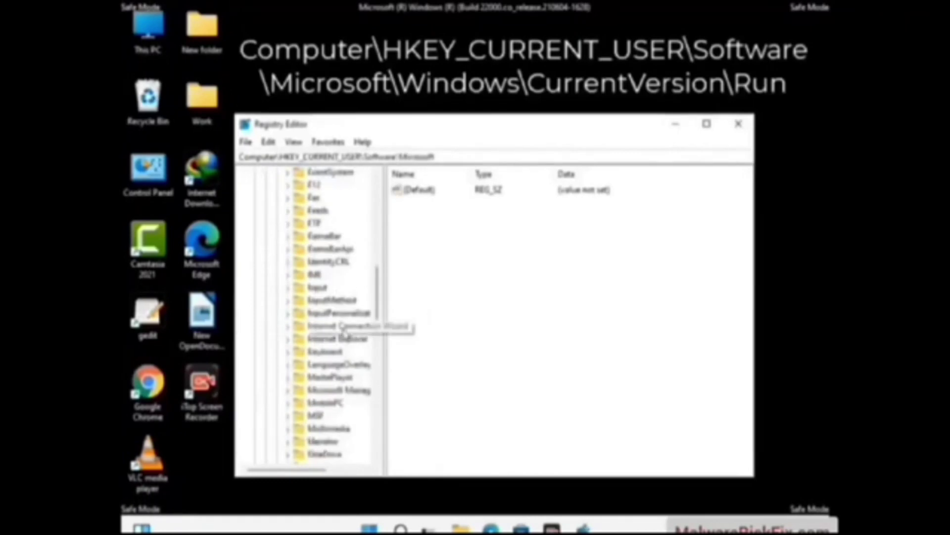
scroll(345, 334, "down", 7)
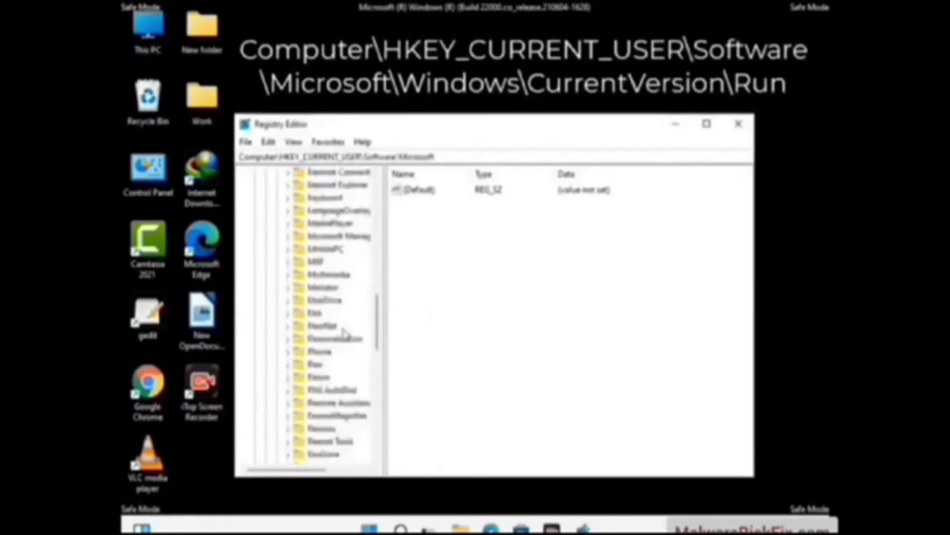
scroll(345, 335, "down", 2)
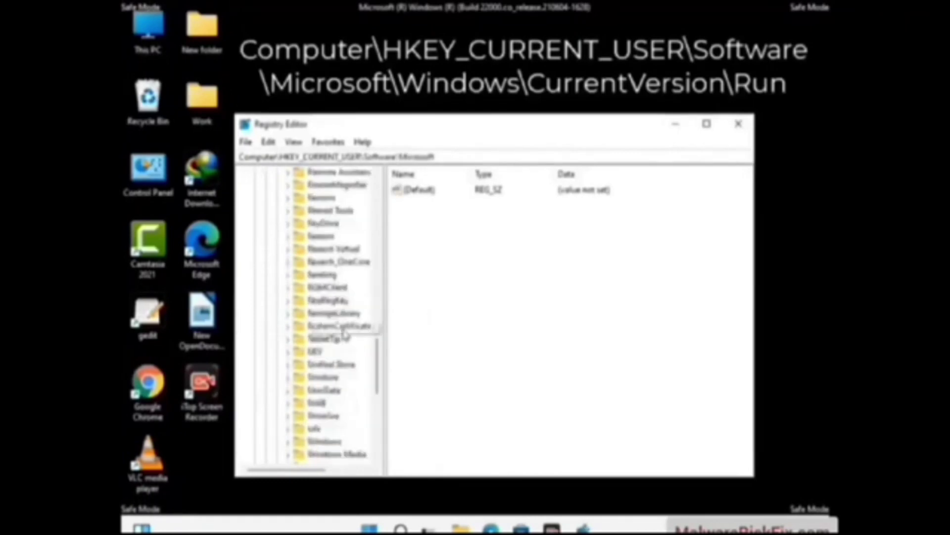
scroll(345, 334, "down", 1)
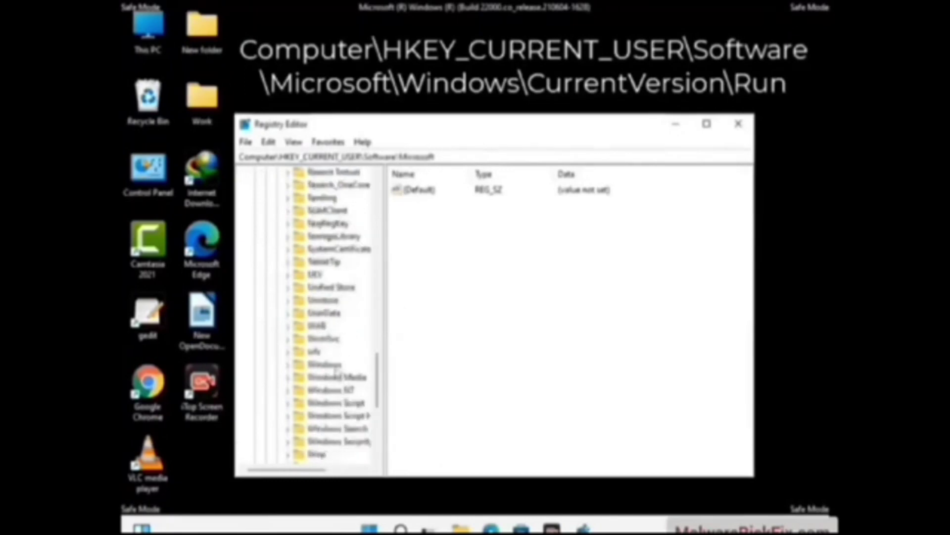
double_click(348, 364)
double_click(345, 351)
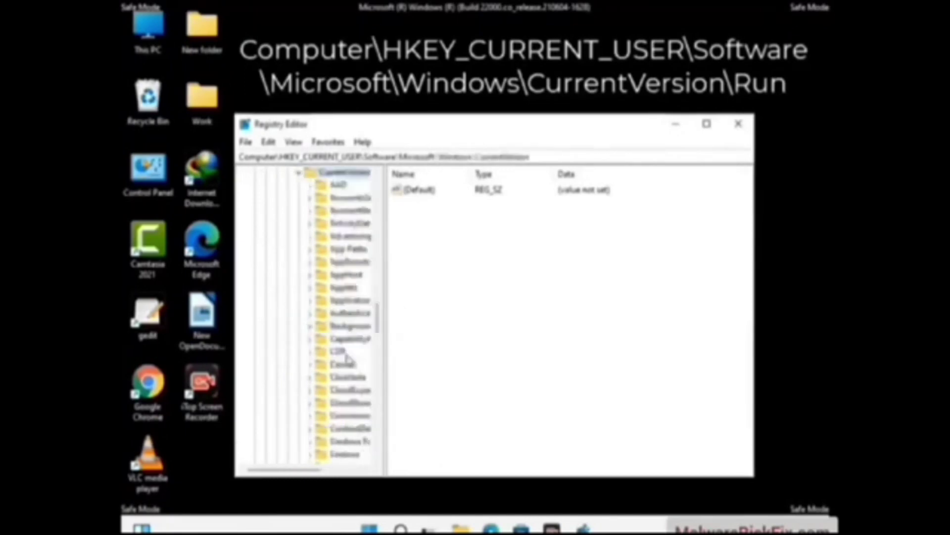
Open the Run key under CurrentVersion to show its startup entries.
scroll(339, 332, "down", 3)
scroll(340, 331, "down", 5)
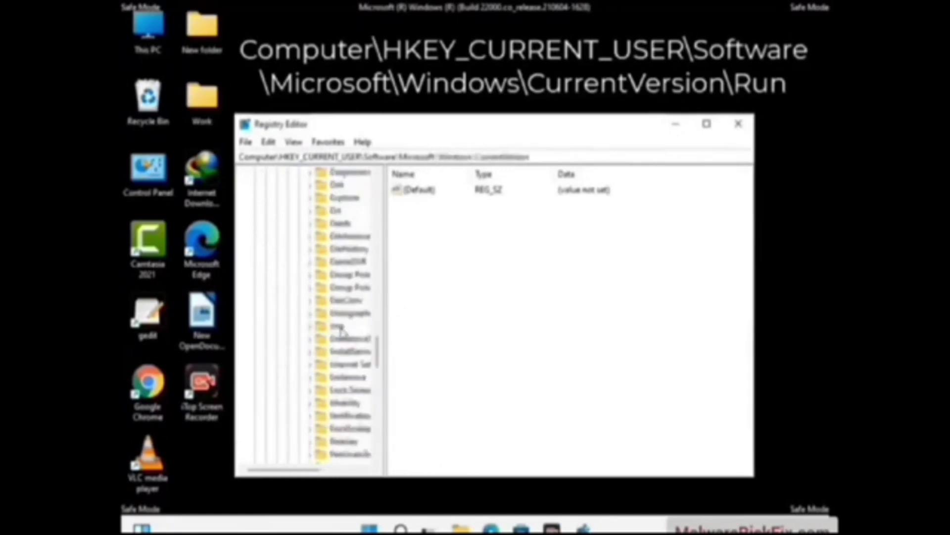
scroll(341, 333, "down", 3)
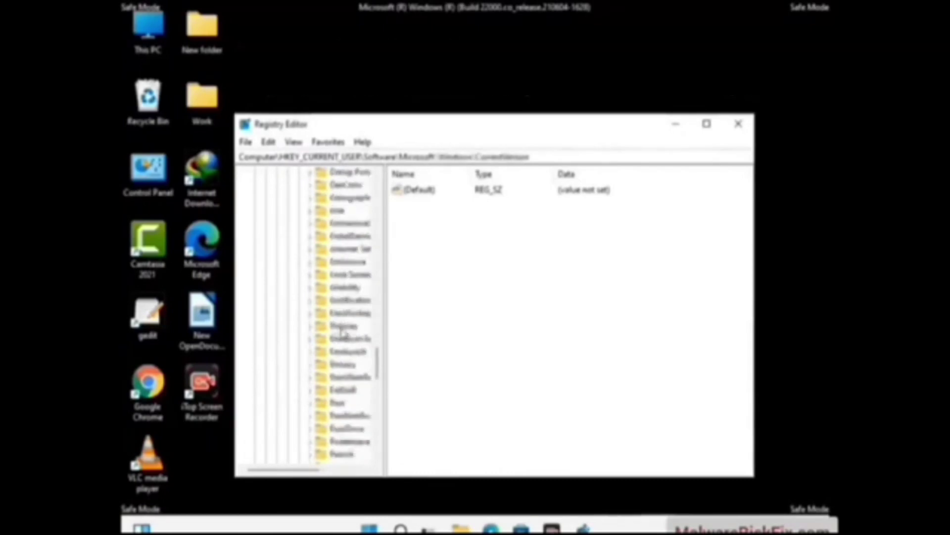
left_click(339, 366)
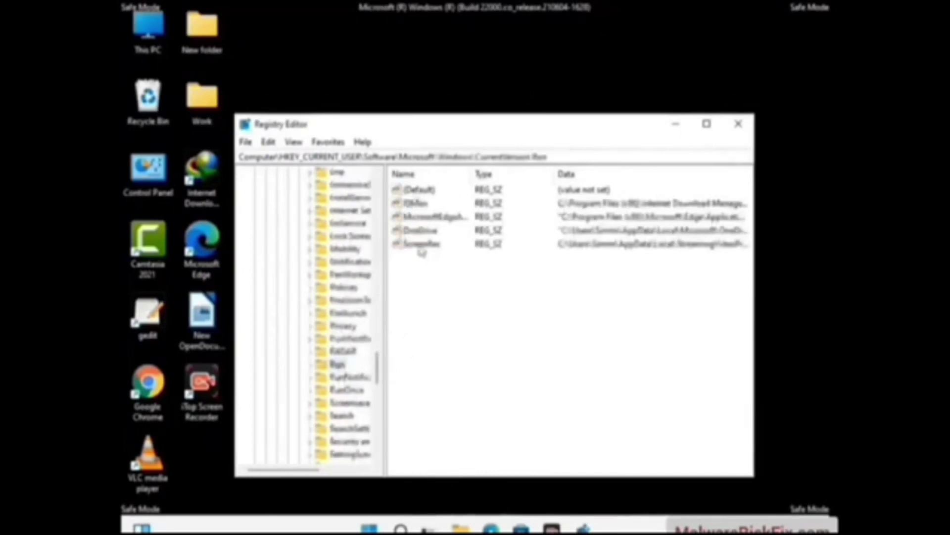
Delete the ScreenRec startup value from the Run key and confirm its permanent removal.
left_click(421, 250)
left_click(481, 251)
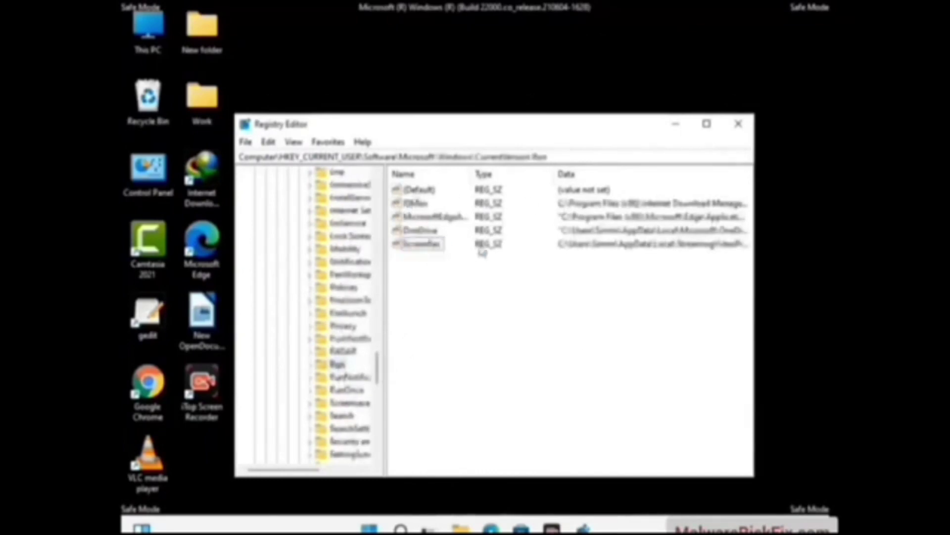
left_click(431, 251)
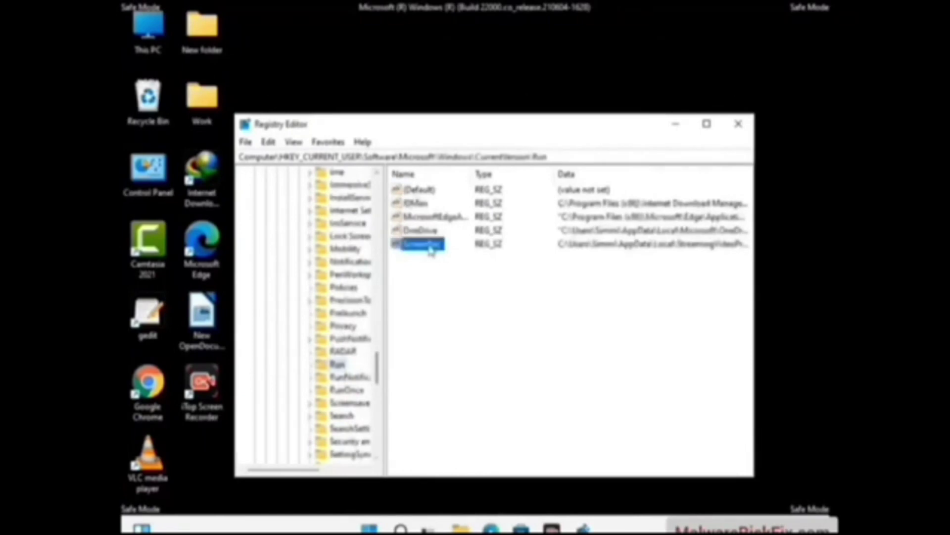
right_click(431, 251)
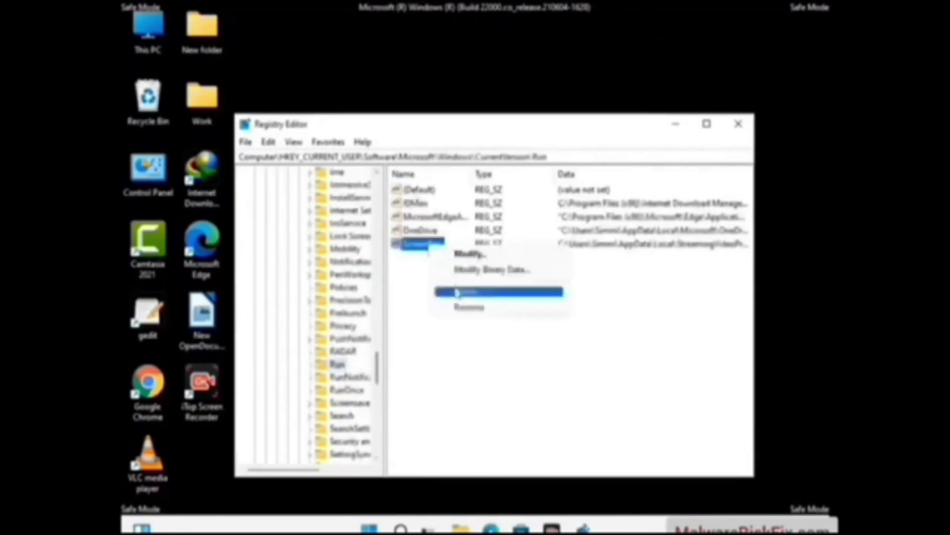
left_click(456, 293)
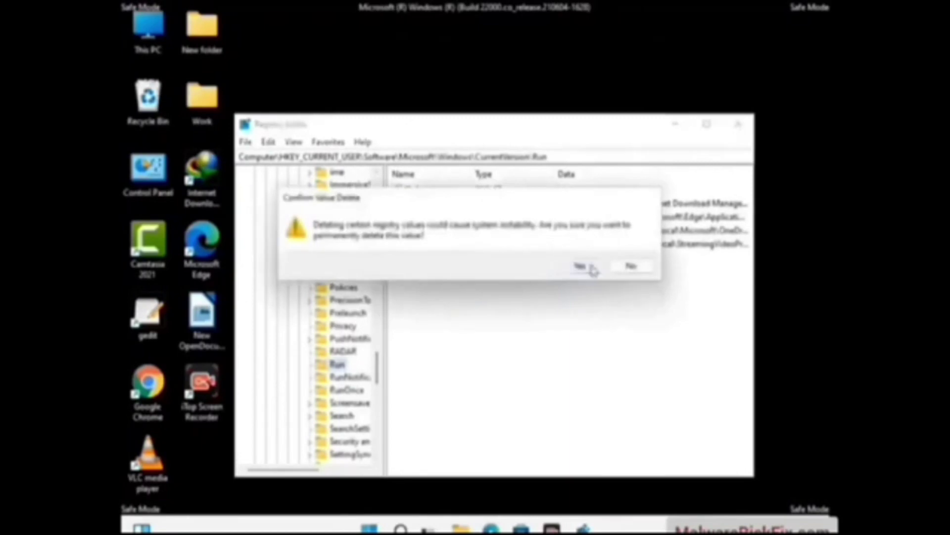
left_click(593, 266)
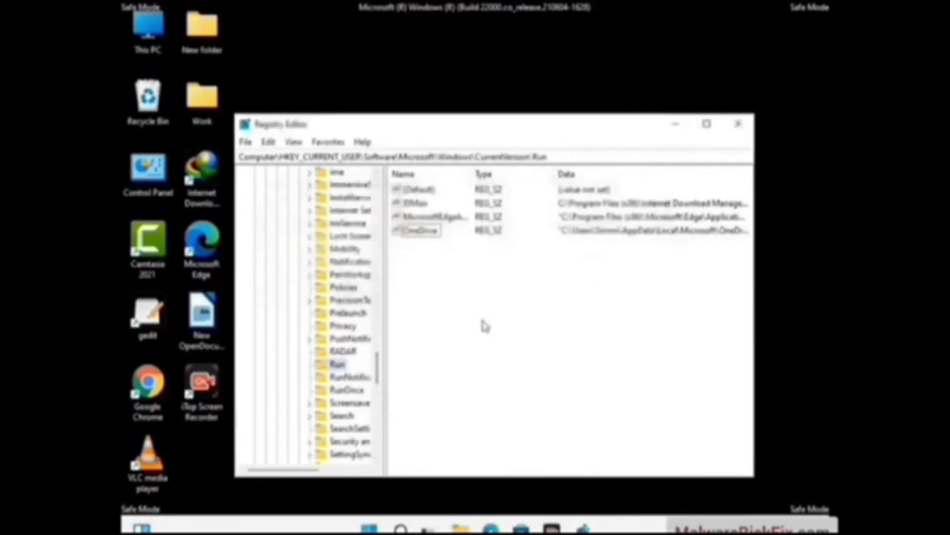
Search the registry for remaining entries by the malware's name, and close the search and Registry Editor.
key("ctrl+f")
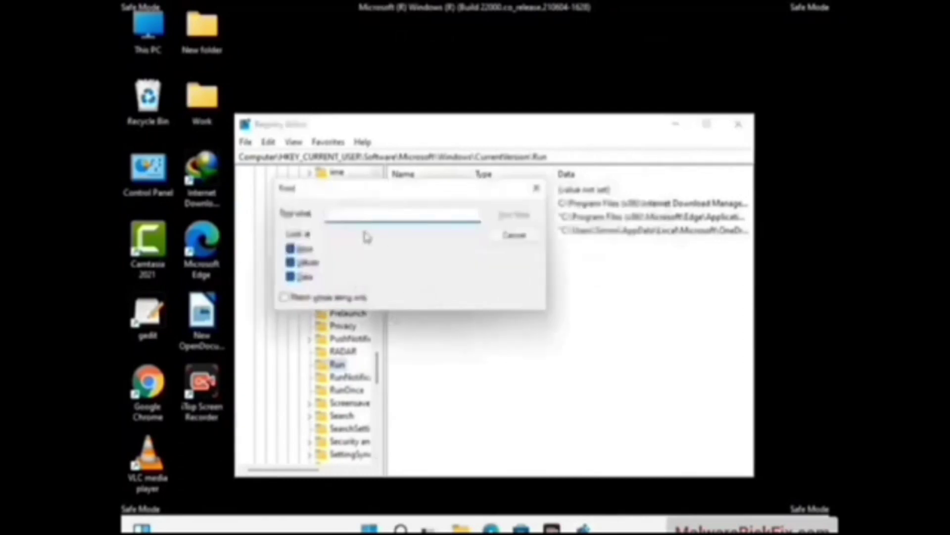
type("itbul")
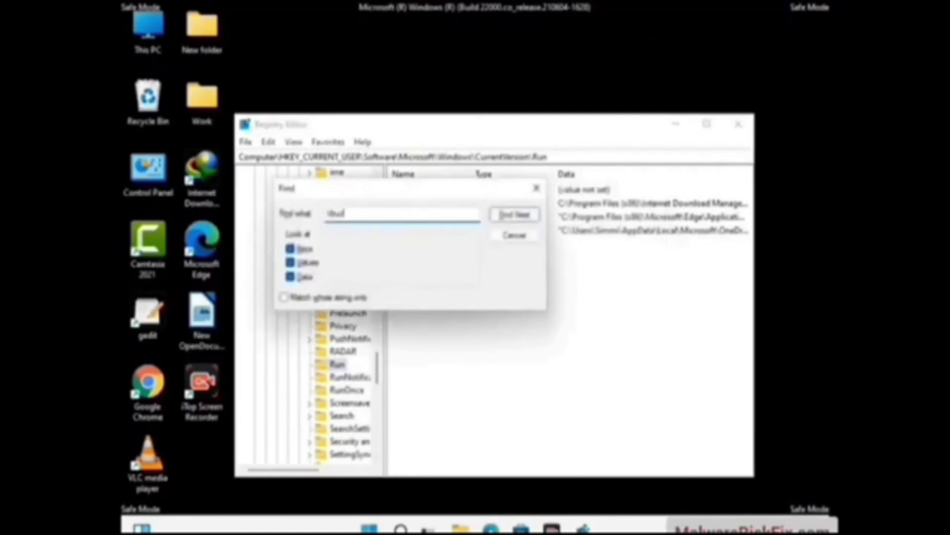
type("7ezor")
left_click(504, 217)
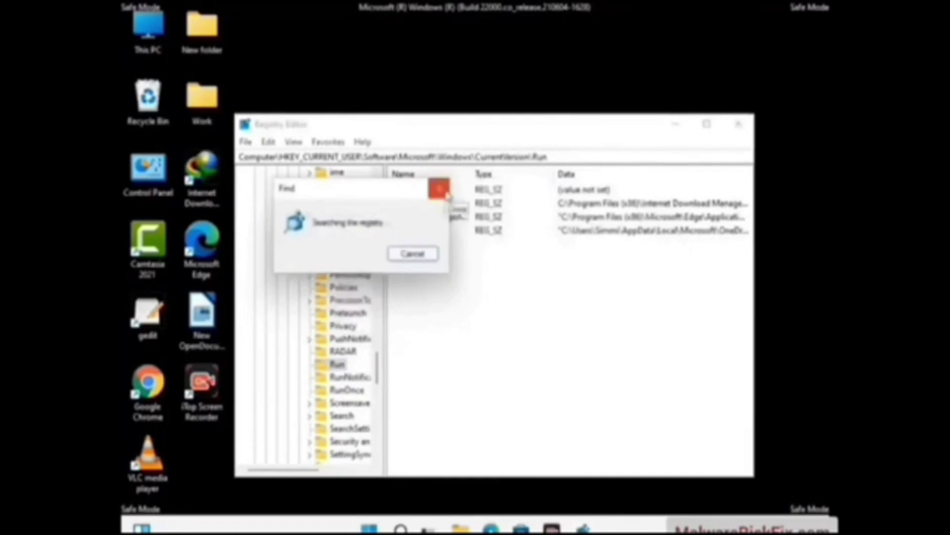
left_click(446, 193)
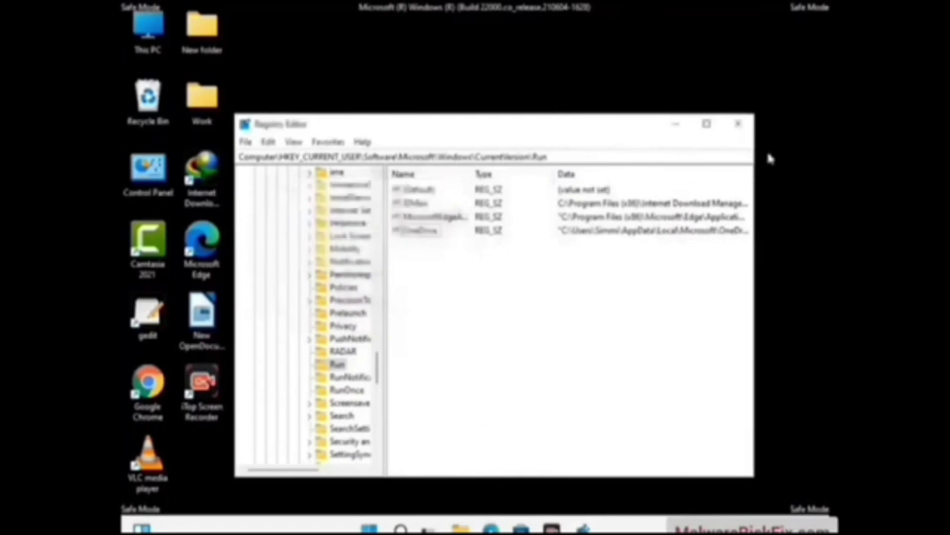
left_click(740, 127)
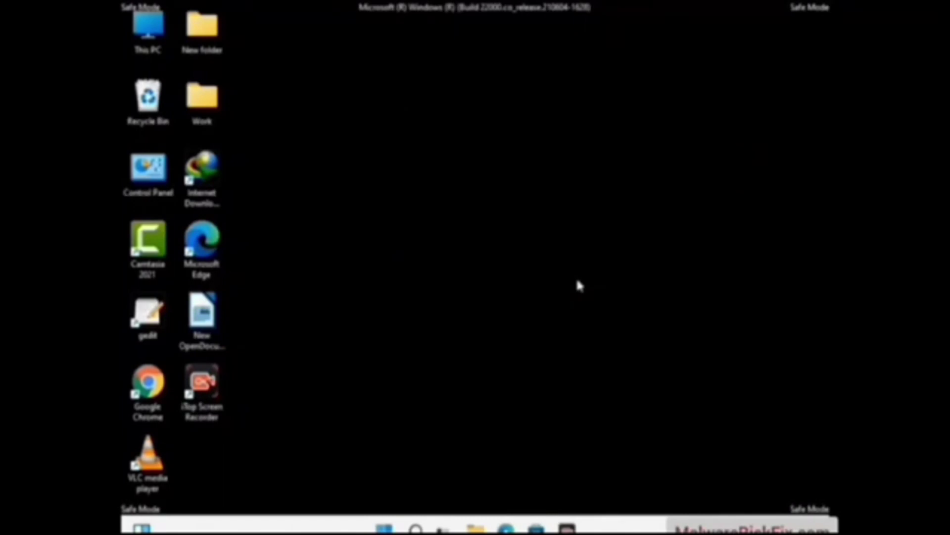
Launch System Configuration through the Run dialog using msconfig and show its boot options.
key("super+r")
left_click_drag(280, 355, 487, 153)
type("ms")
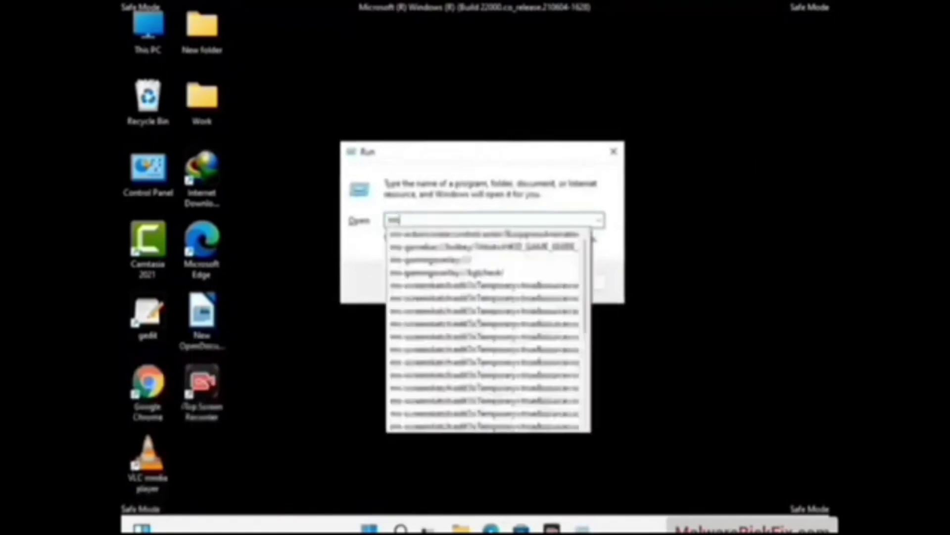
type("config")
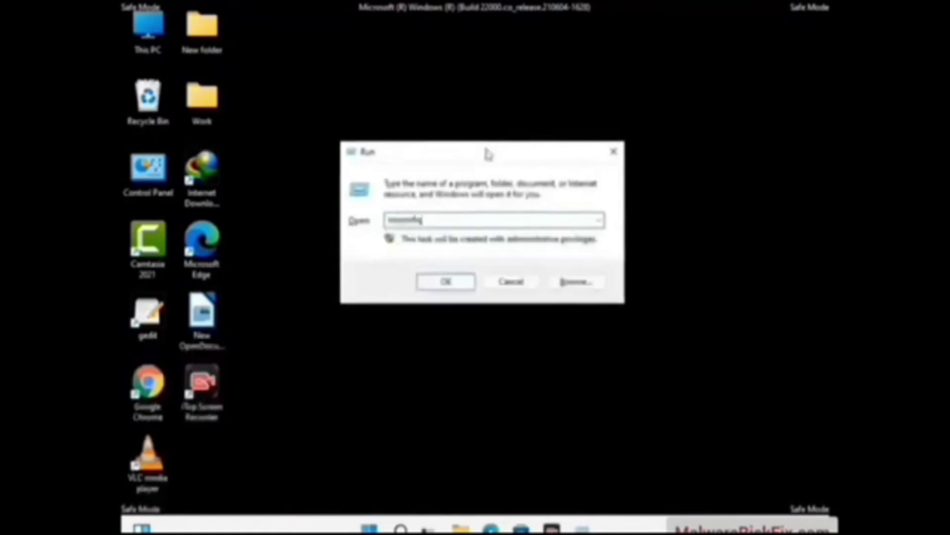
left_click(443, 281)
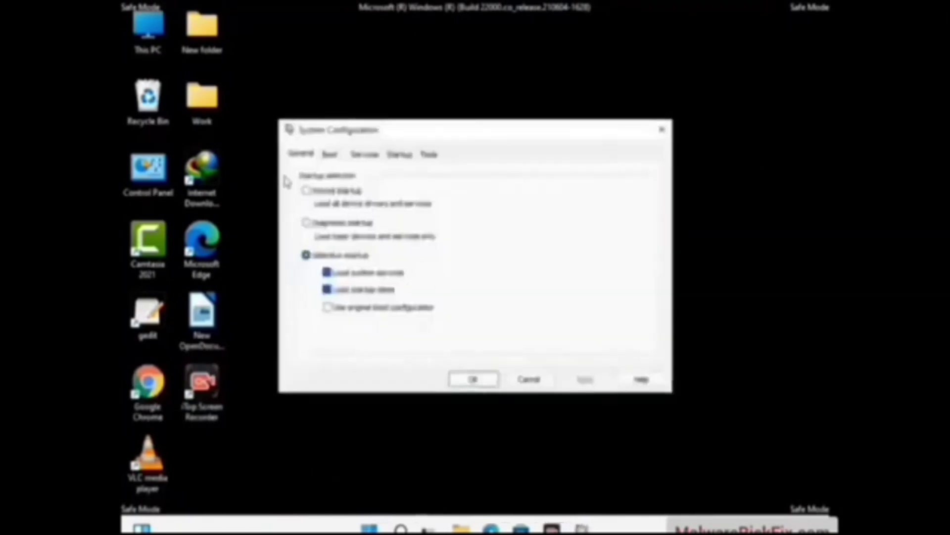
left_click(329, 155)
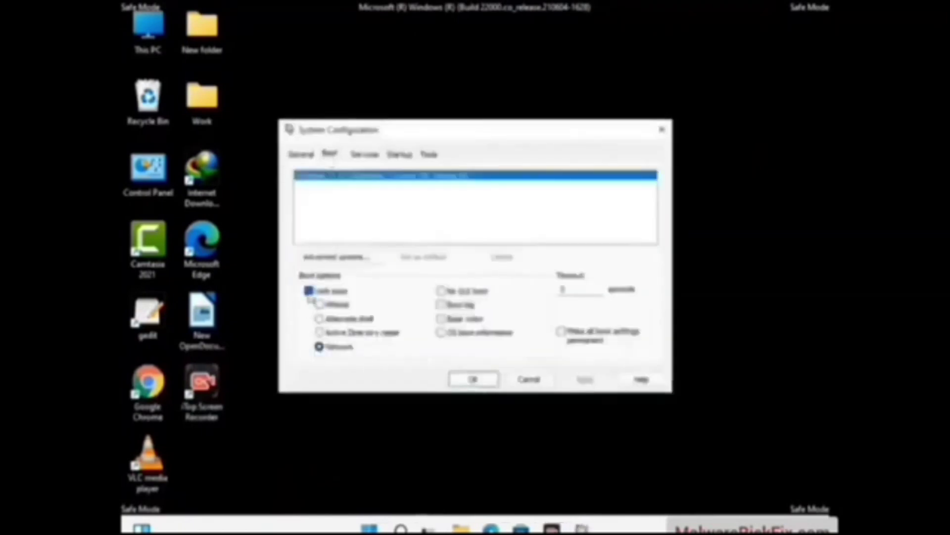